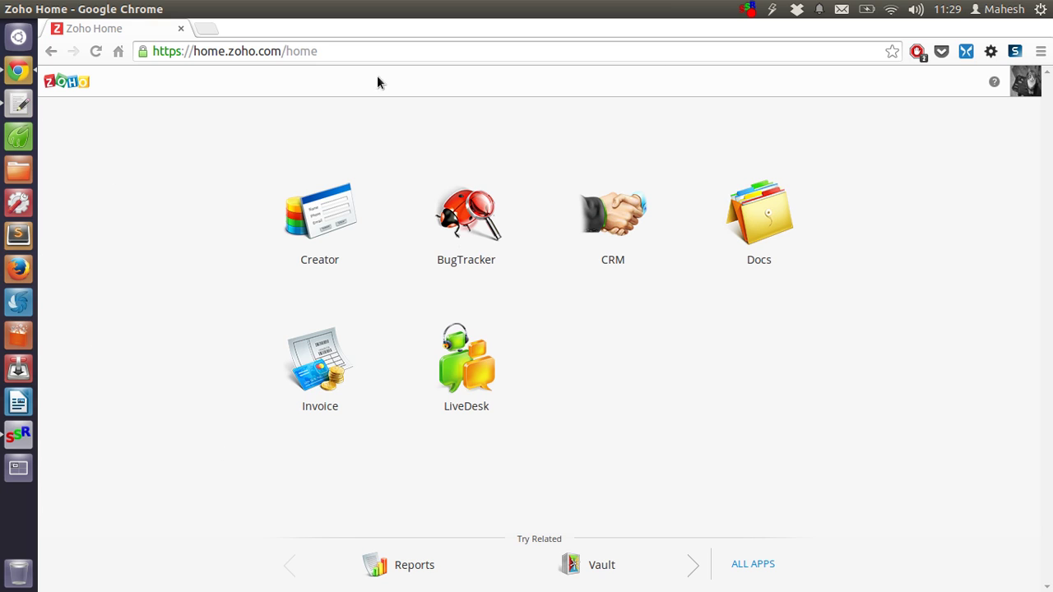
Open Zoho CRM and examine the Getting Started page's record creation, administrator setup and personalization options
{"action": "left_click", "coordinate": [576, 198]}
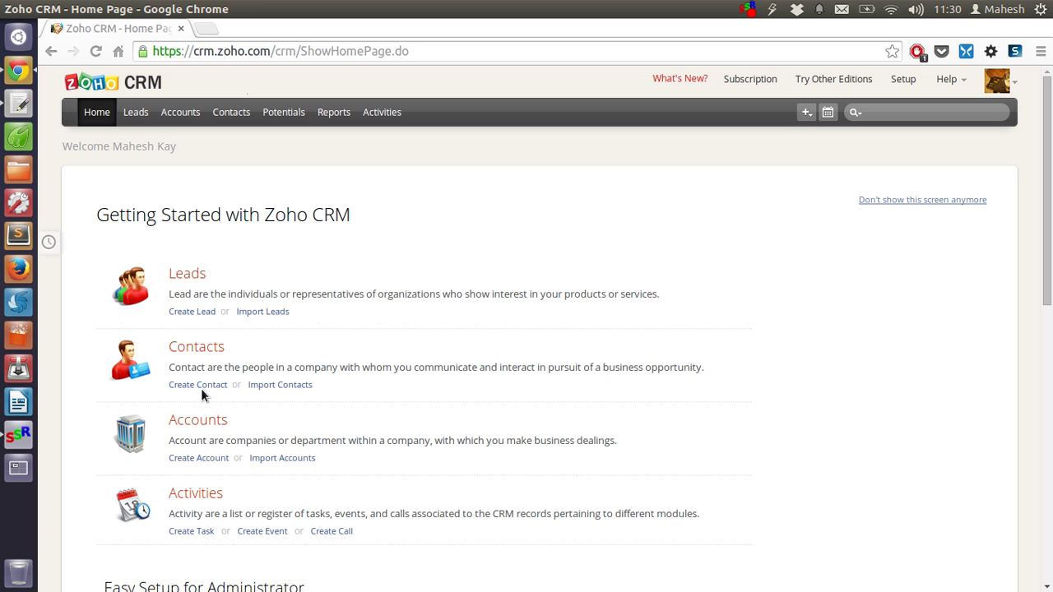
{"action": "scroll", "coordinate": [471, 293], "scroll_direction": "down", "scroll_amount": 2}
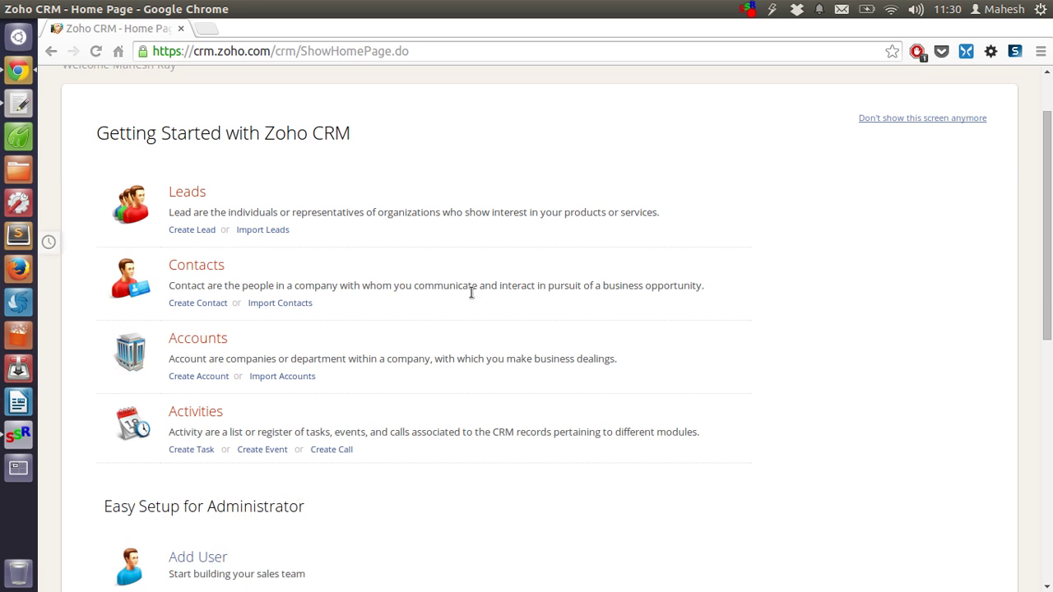
{"action": "scroll", "coordinate": [471, 293], "scroll_direction": "down", "scroll_amount": 2}
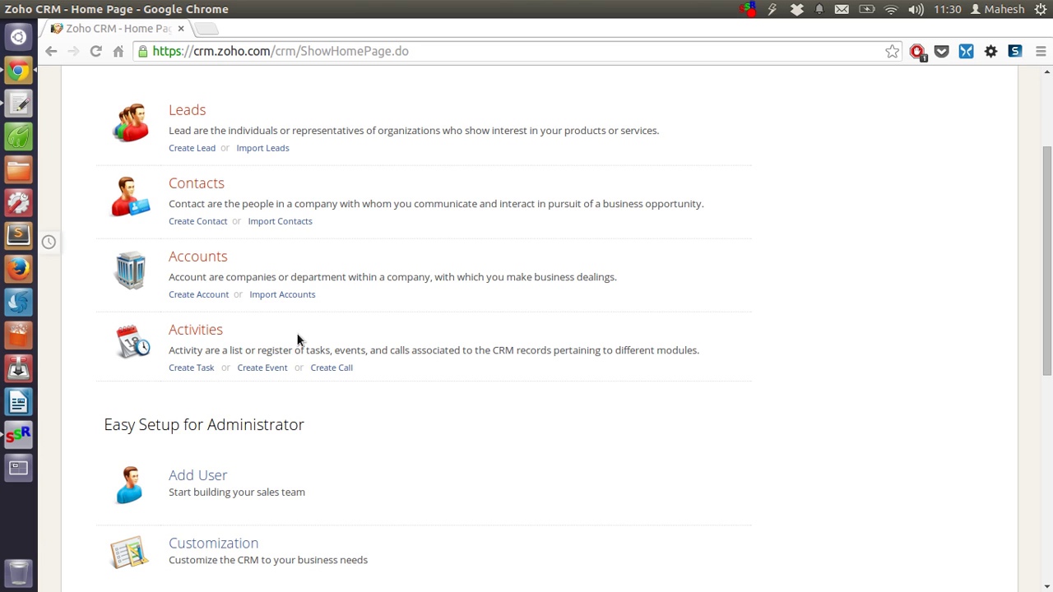
{"action": "scroll", "coordinate": [515, 327], "scroll_direction": "down", "scroll_amount": 4}
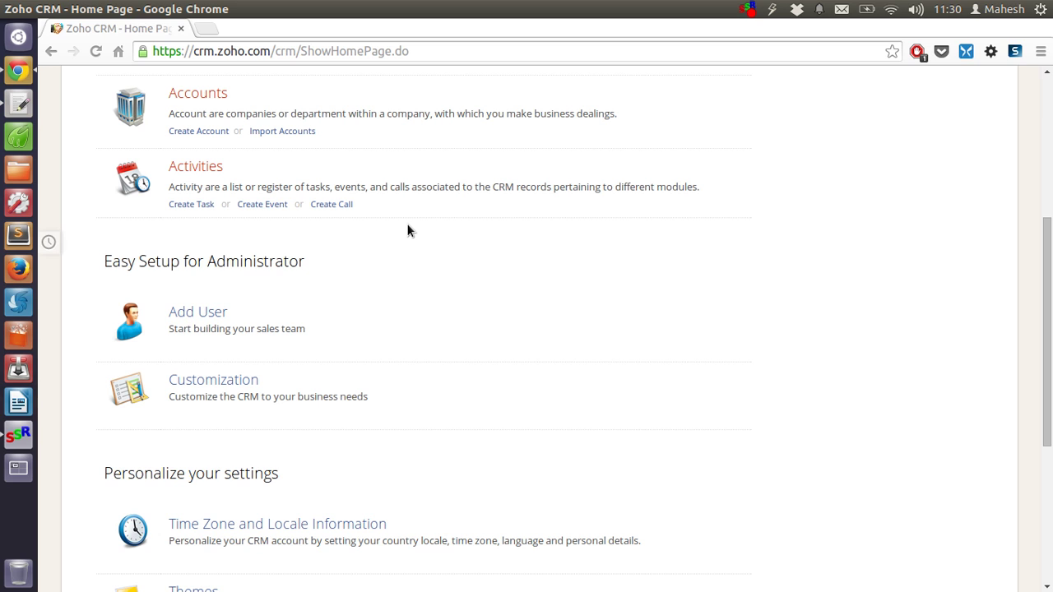
{"action": "scroll", "coordinate": [627, 342], "scroll_direction": "down", "scroll_amount": 4}
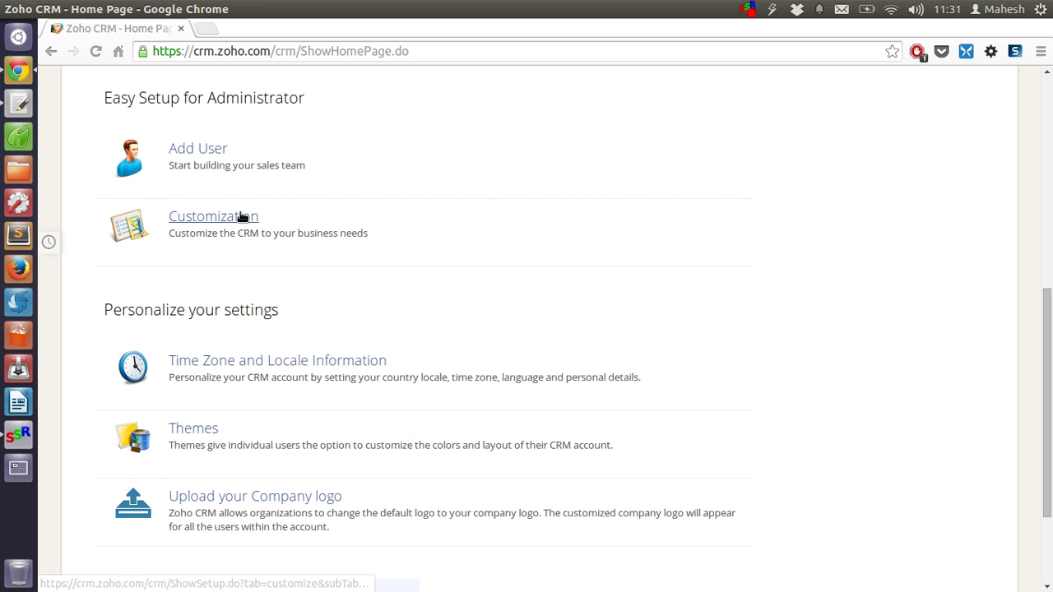
{"action": "scroll", "coordinate": [457, 511], "scroll_direction": "down", "scroll_amount": 3}
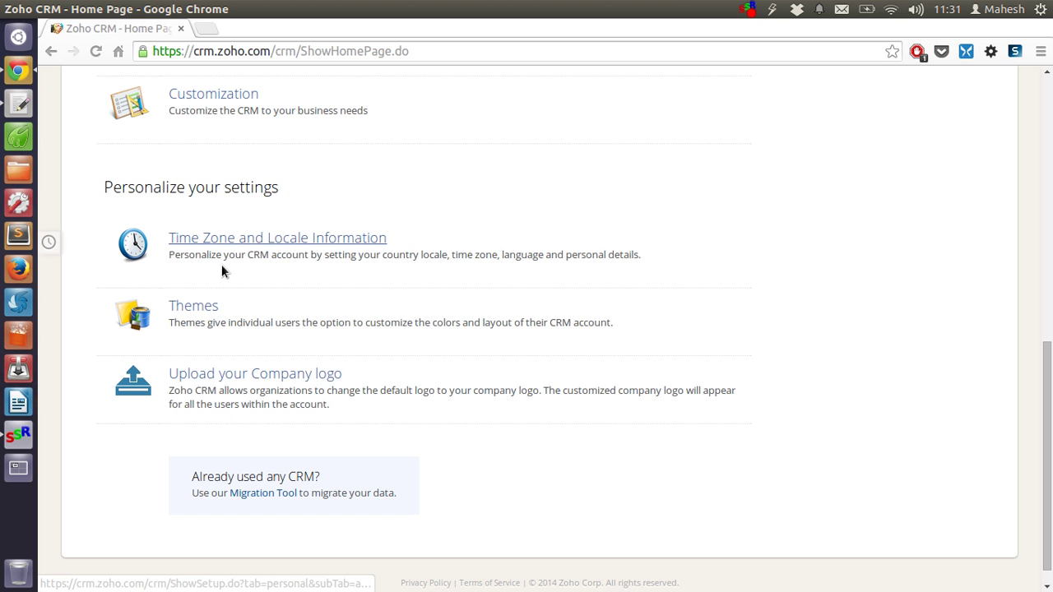
{"action": "scroll", "coordinate": [618, 323], "scroll_direction": "up", "scroll_amount": 10}
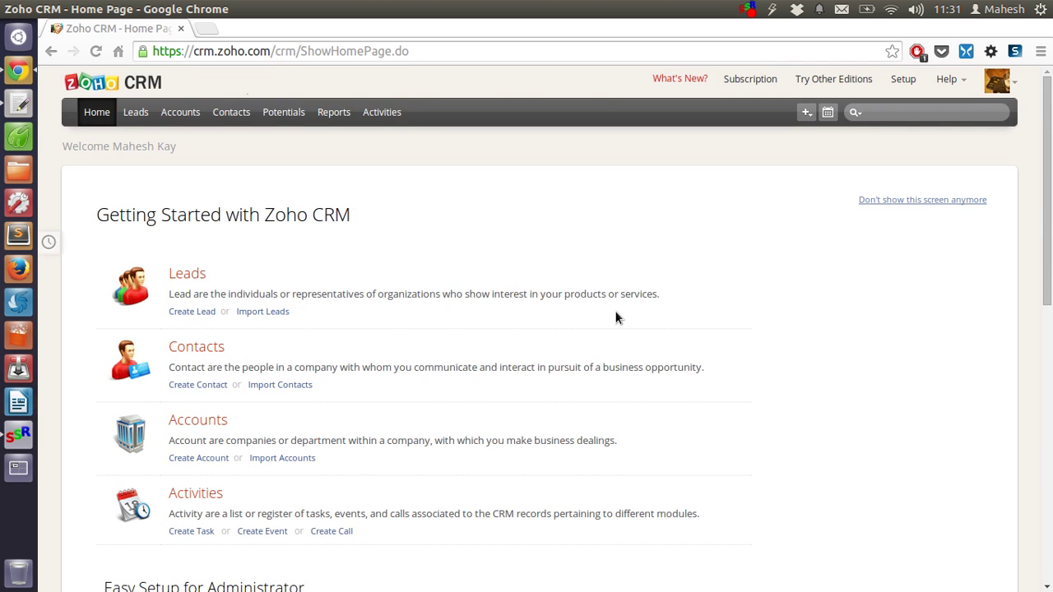
{"action": "scroll", "coordinate": [617, 317], "scroll_direction": "down", "scroll_amount": 5}
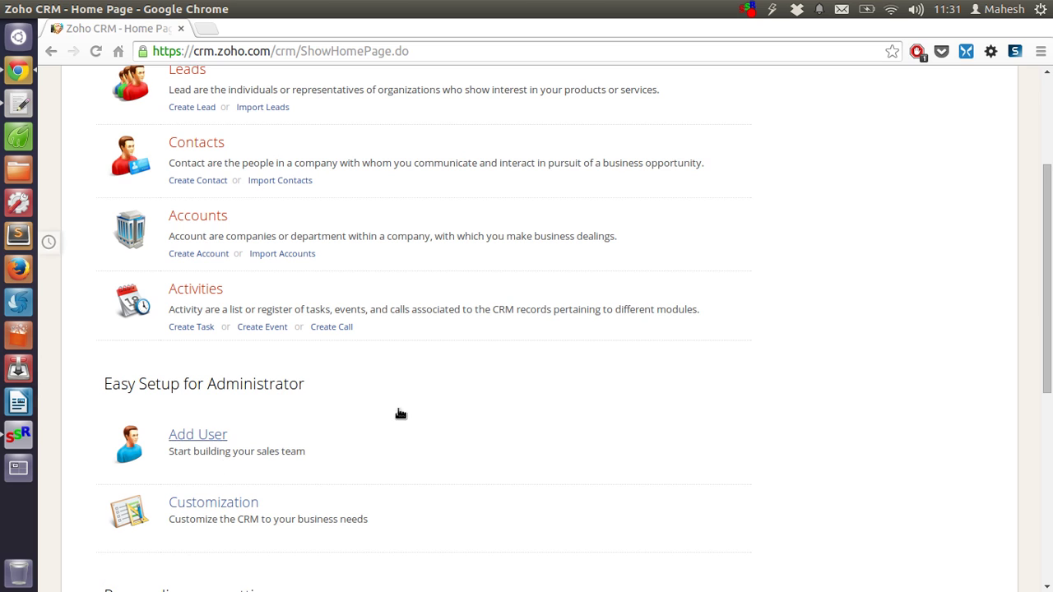
{"action": "scroll", "coordinate": [463, 389], "scroll_direction": "up", "scroll_amount": 5}
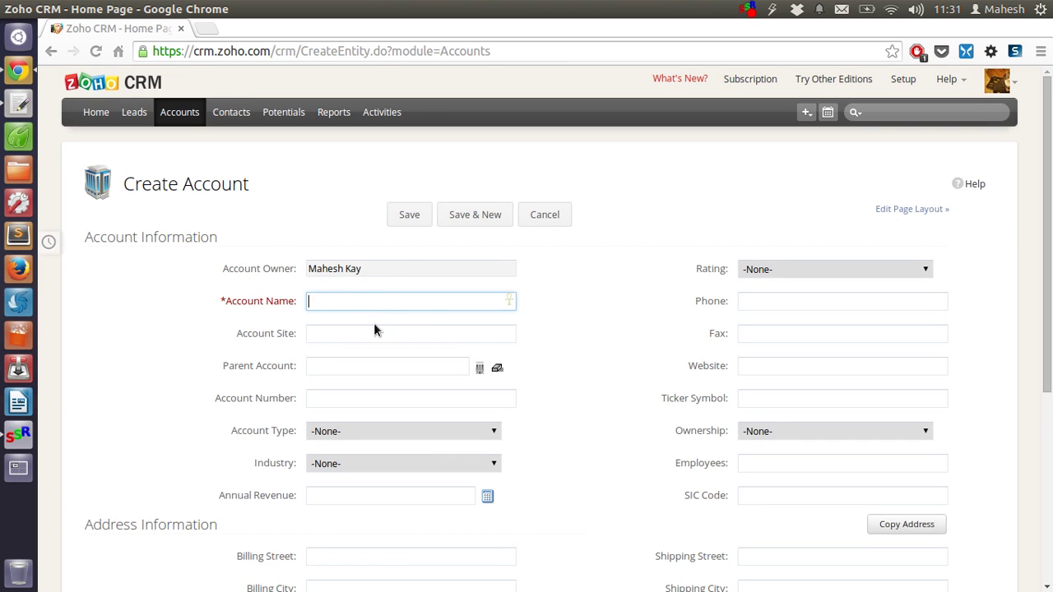
Fill in the new account form with the customer's full name as Account Name and Customer as Account Type
{"action": "type", "text": "John Doe"}
{"action": "left_click", "coordinate": [345, 336]}
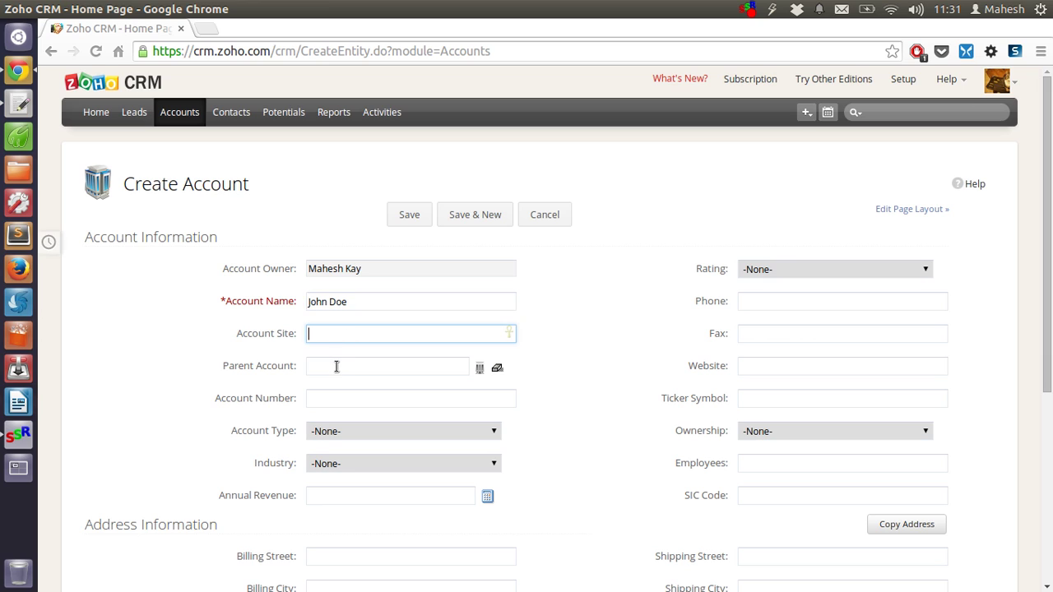
{"action": "left_click", "coordinate": [336, 366]}
{"action": "left_click", "coordinate": [322, 393]}
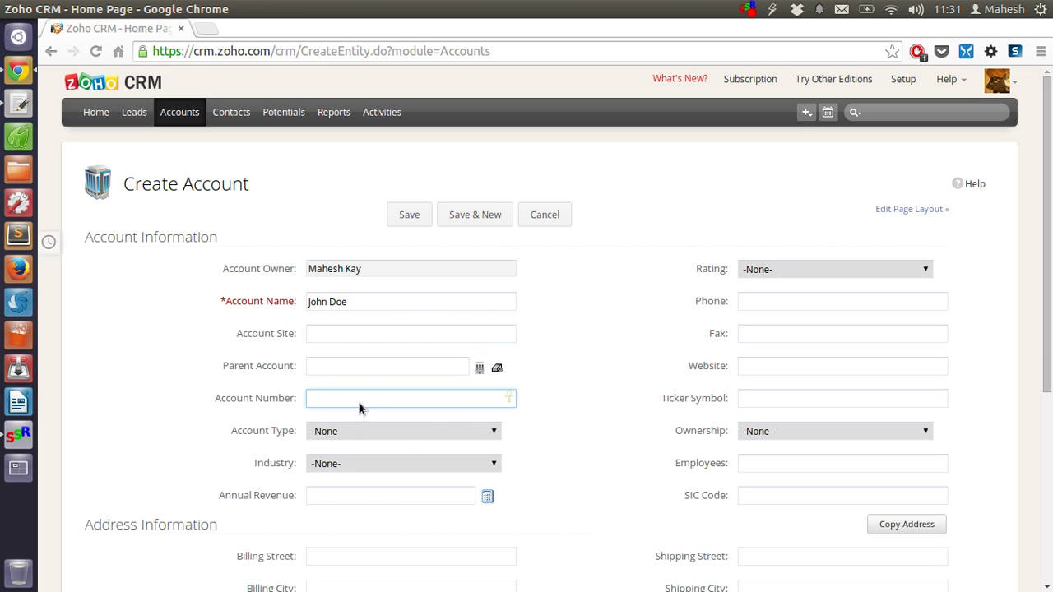
{"action": "scroll", "coordinate": [365, 369], "scroll_direction": "down", "scroll_amount": 2}
{"action": "left_click", "coordinate": [357, 345]}
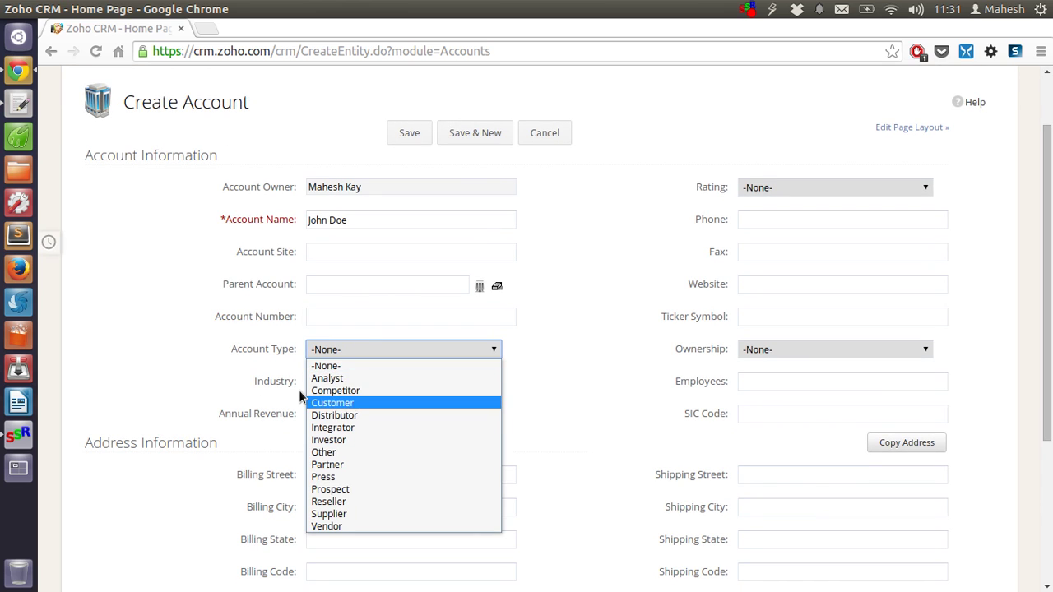
{"action": "left_click", "coordinate": [313, 402]}
Check the remaining address and description fields, save the account and return to the accounts list
{"action": "scroll", "coordinate": [217, 373], "scroll_direction": "down", "scroll_amount": 1}
{"action": "scroll", "coordinate": [216, 372], "scroll_direction": "down", "scroll_amount": 3}
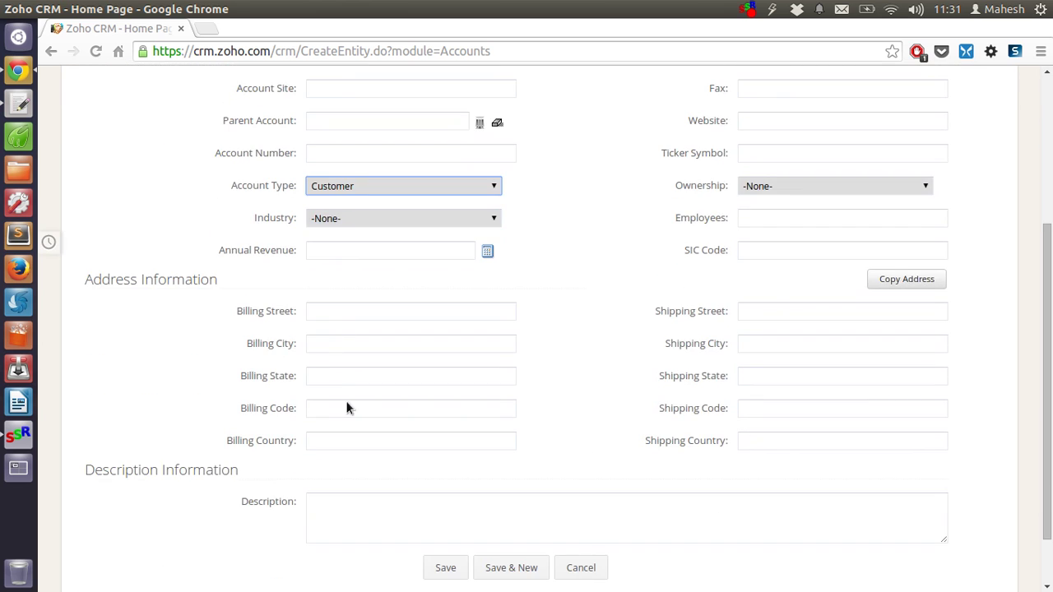
{"action": "left_click", "coordinate": [383, 497]}
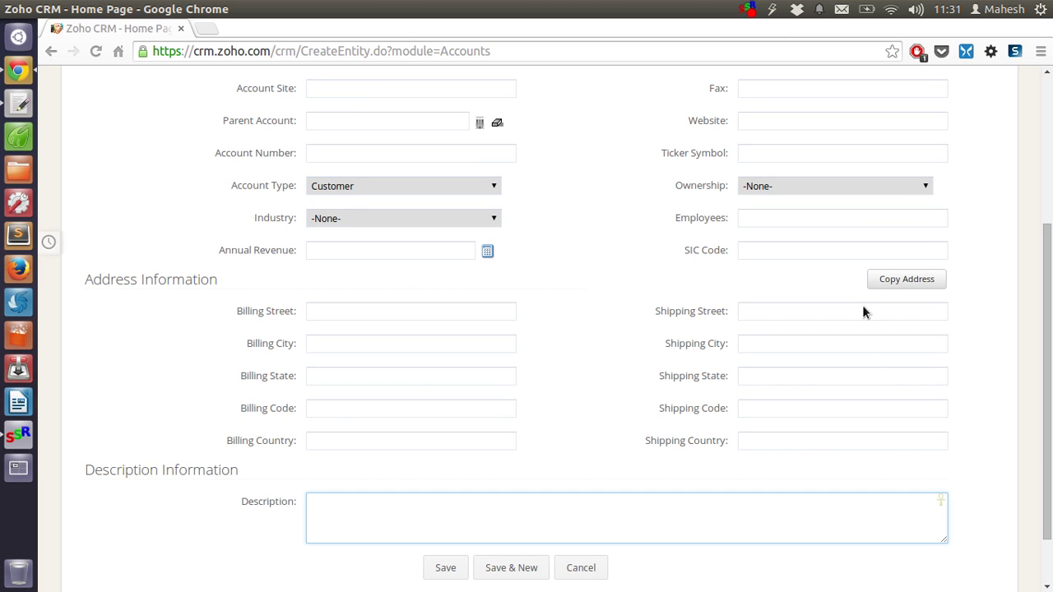
{"action": "scroll", "coordinate": [675, 340], "scroll_direction": "up", "scroll_amount": 1}
{"action": "scroll", "coordinate": [675, 341], "scroll_direction": "up", "scroll_amount": 1}
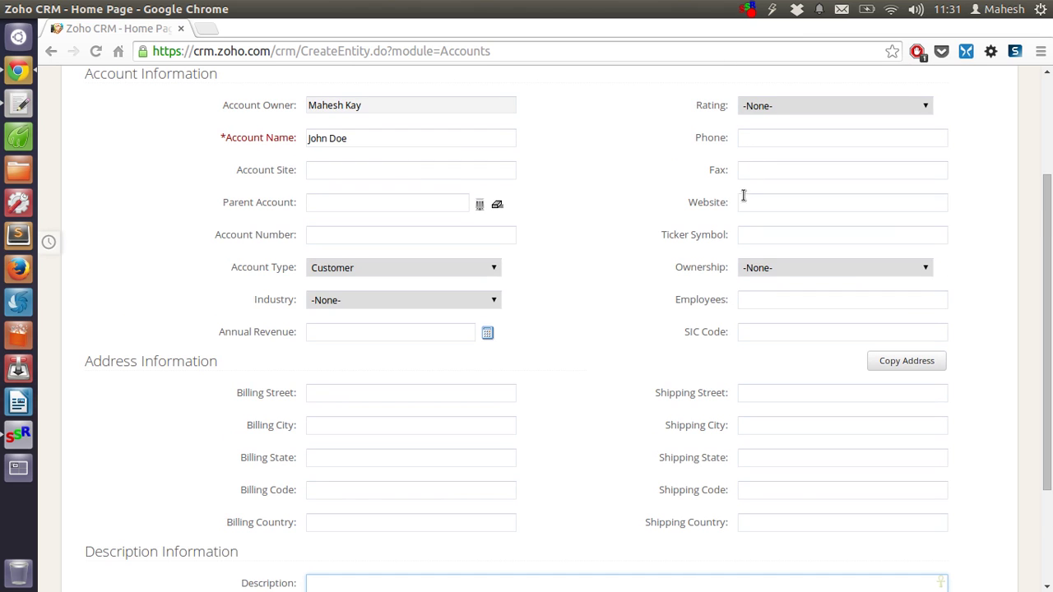
{"action": "scroll", "coordinate": [538, 360], "scroll_direction": "down", "scroll_amount": 4}
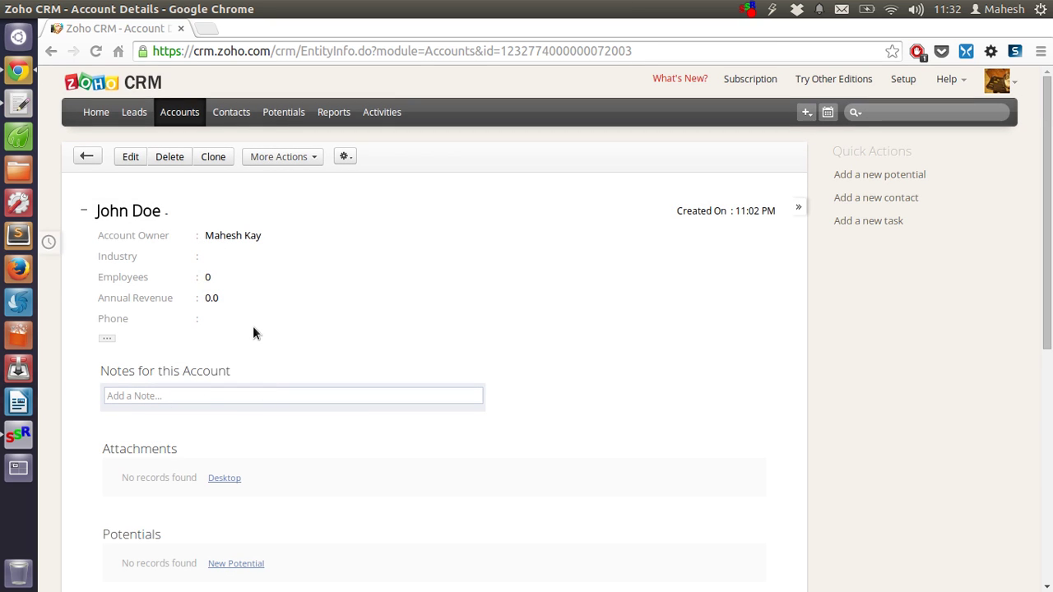
{"action": "left_click", "coordinate": [86, 156]}
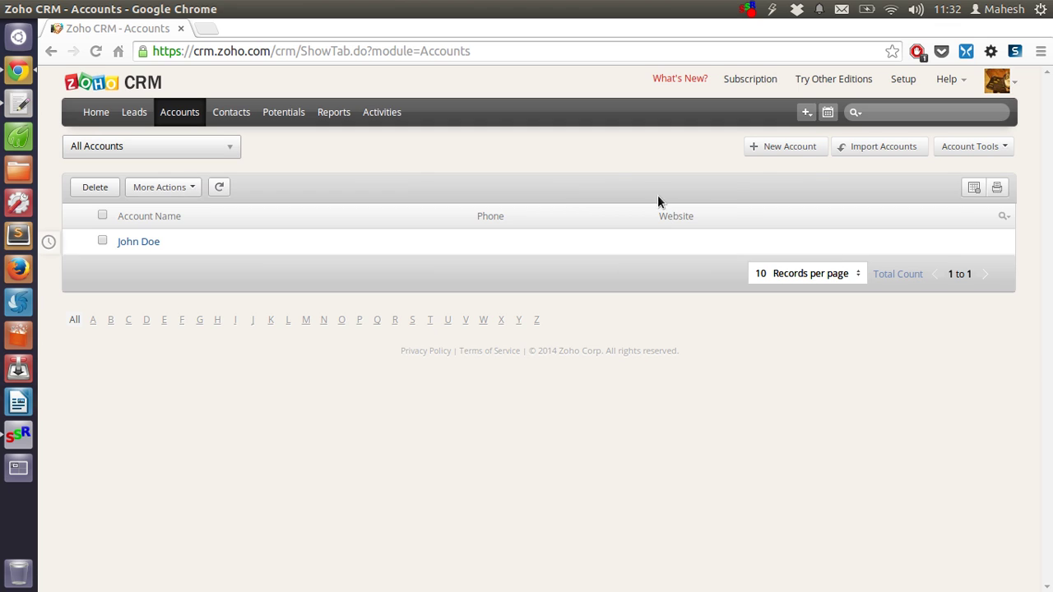
Open the contact import page and examine its file selection and the supported upload formats without choosing a file
{"action": "left_click", "coordinate": [231, 115]}
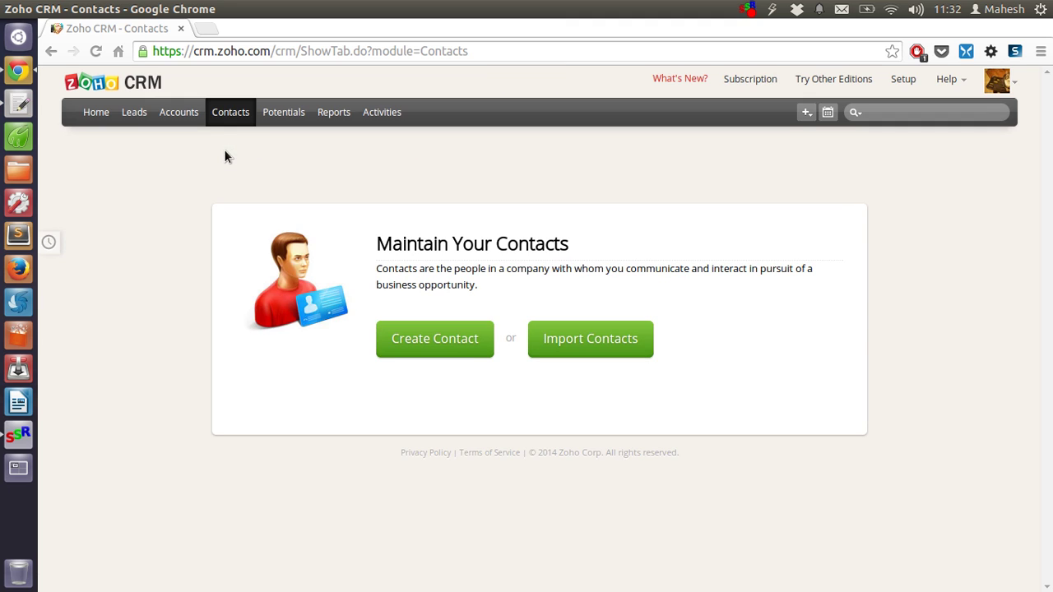
{"action": "left_click", "coordinate": [563, 348]}
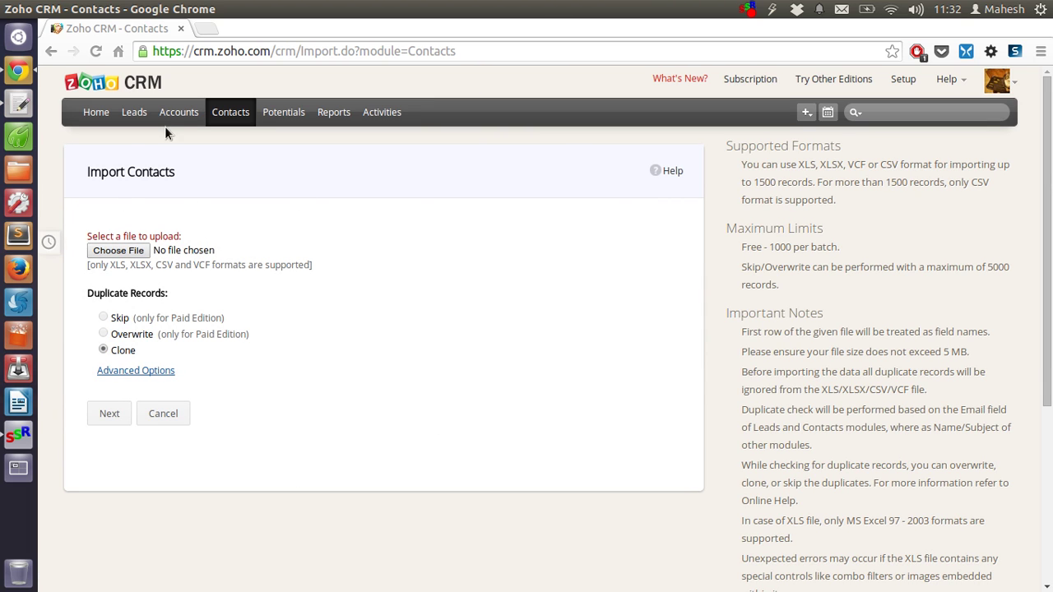
{"action": "left_click", "coordinate": [216, 252]}
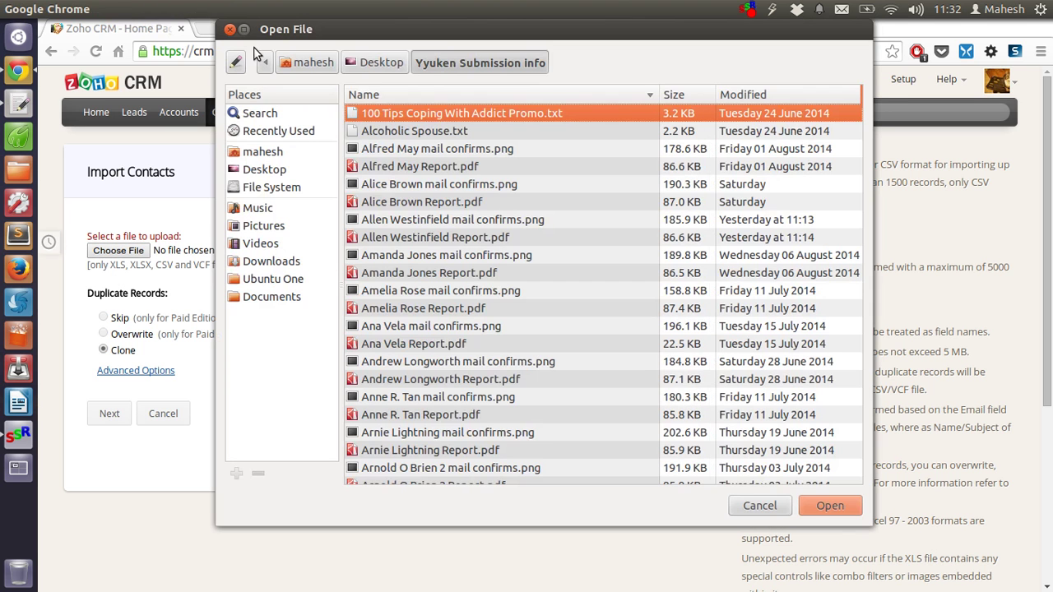
{"action": "left_click", "coordinate": [244, 29]}
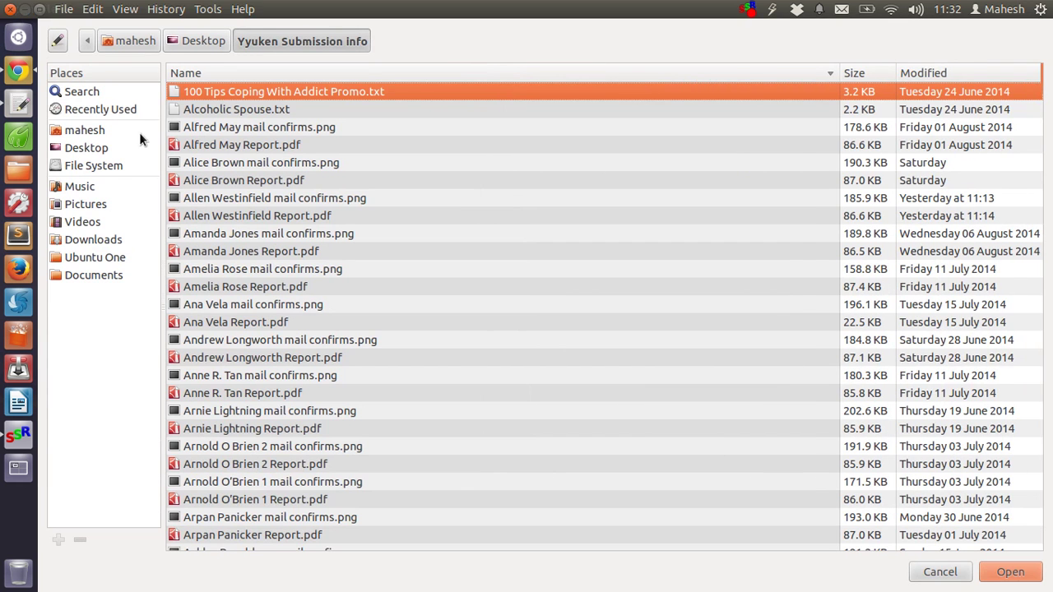
{"action": "key", "text": "Escape"}
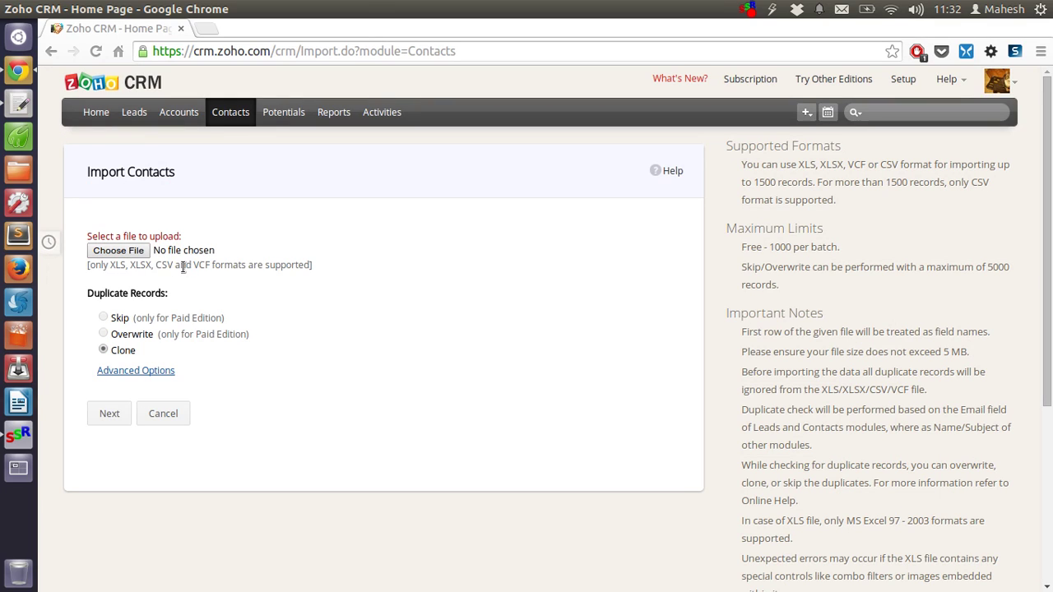
{"action": "left_click_drag", "start_coordinate": [251, 266], "coordinate": [351, 278]}
{"action": "left_click", "coordinate": [350, 285]}
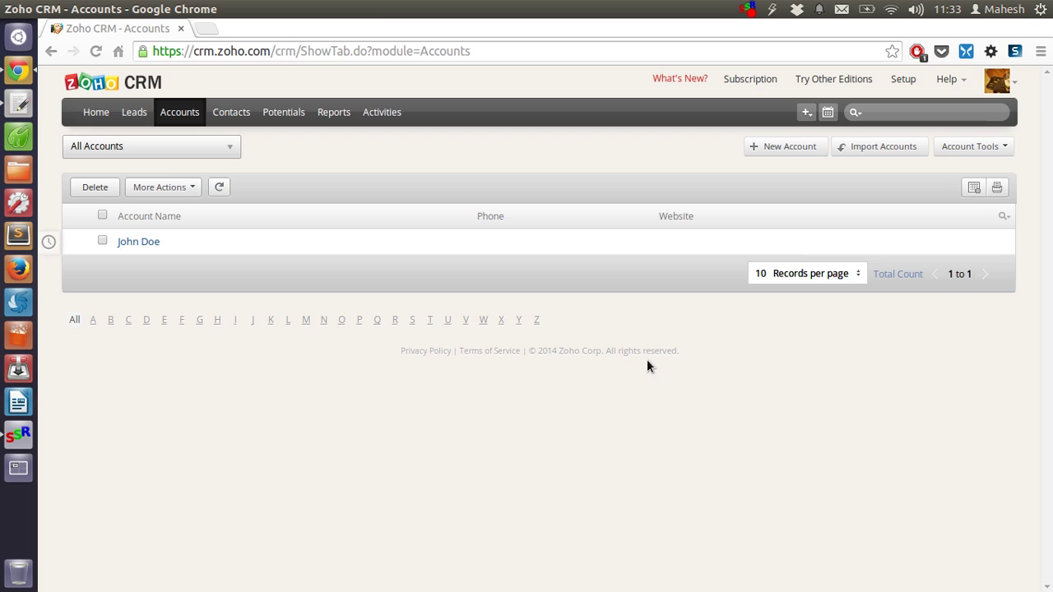
Start a new lead with the salutation Mr. and the person's name in the First Name field
{"action": "left_click", "coordinate": [128, 114]}
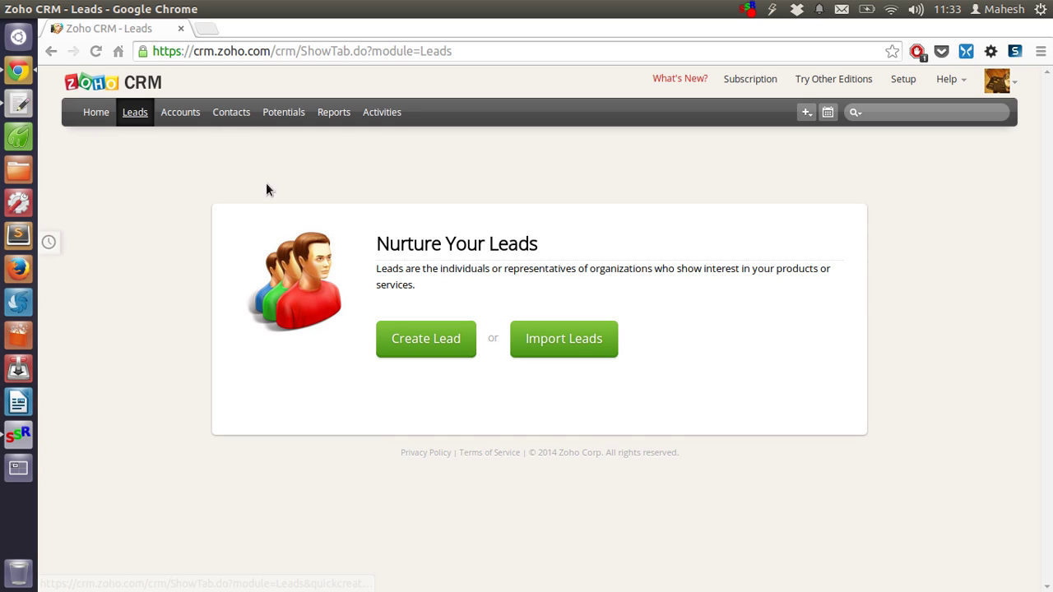
{"action": "left_click", "coordinate": [417, 354]}
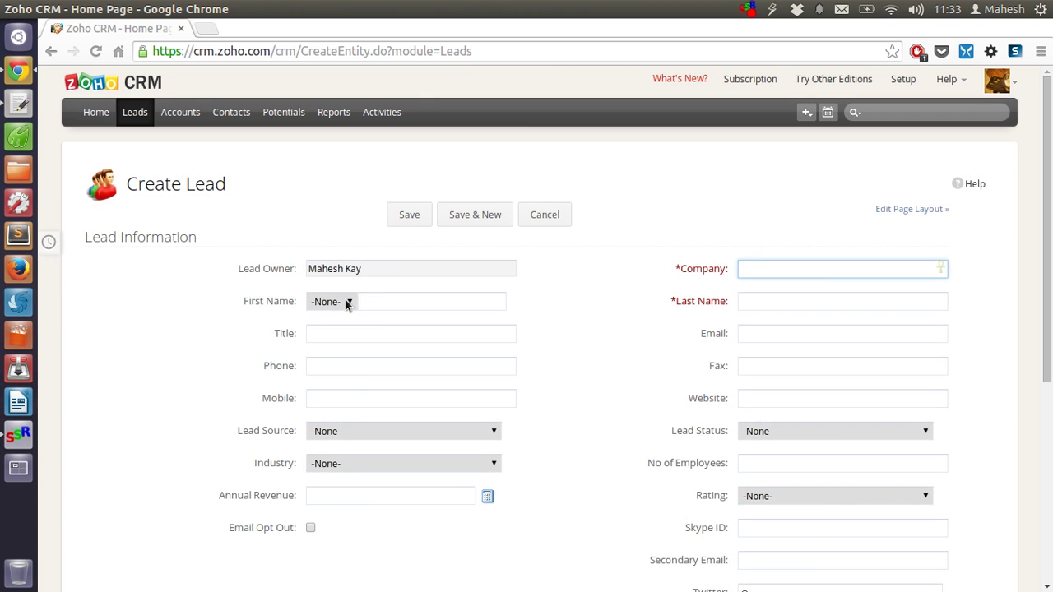
{"action": "left_click", "coordinate": [347, 303]}
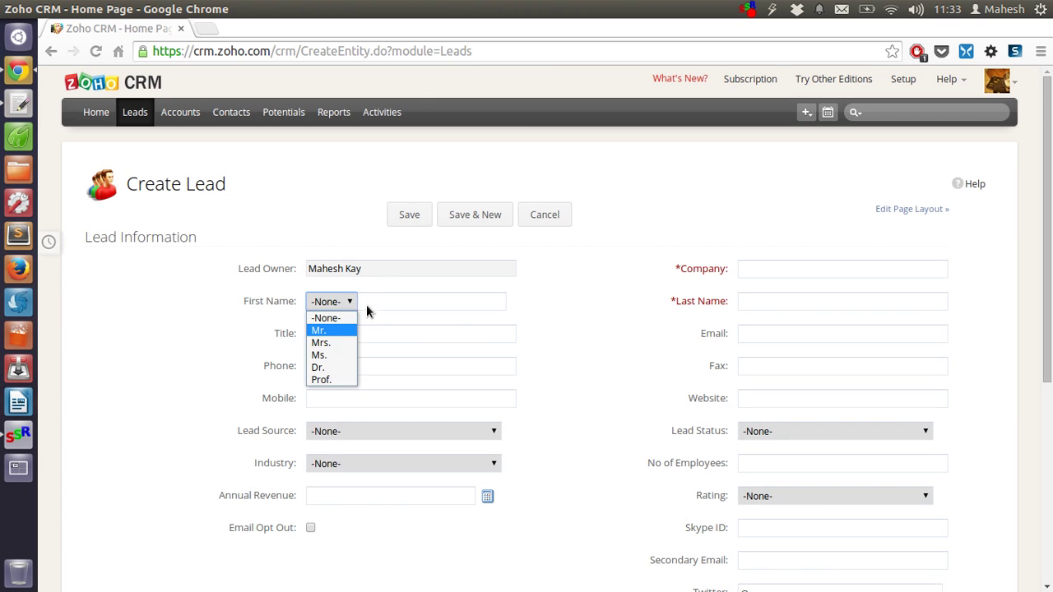
{"action": "key", "text": "Tab"}
{"action": "type", "text": "JOhn"}
{"action": "key", "text": "BackSpace"}
{"action": "key", "text": "BackSpace"}
{"action": "key", "text": "BackSpace"}
{"action": "type", "text": "phn"}
{"action": "key", "text": "BackSpace"}
{"action": "key", "text": "BackSpace"}
{"action": "key", "text": "BackSpace"}
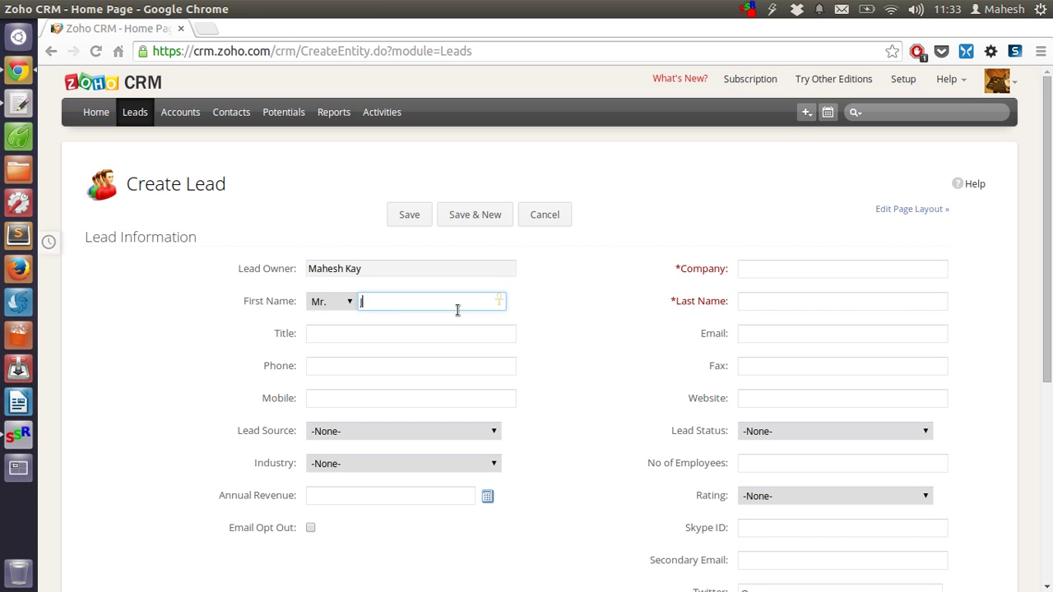
{"action": "type", "text": "ohn doe"}
{"action": "key", "text": "Tab"}
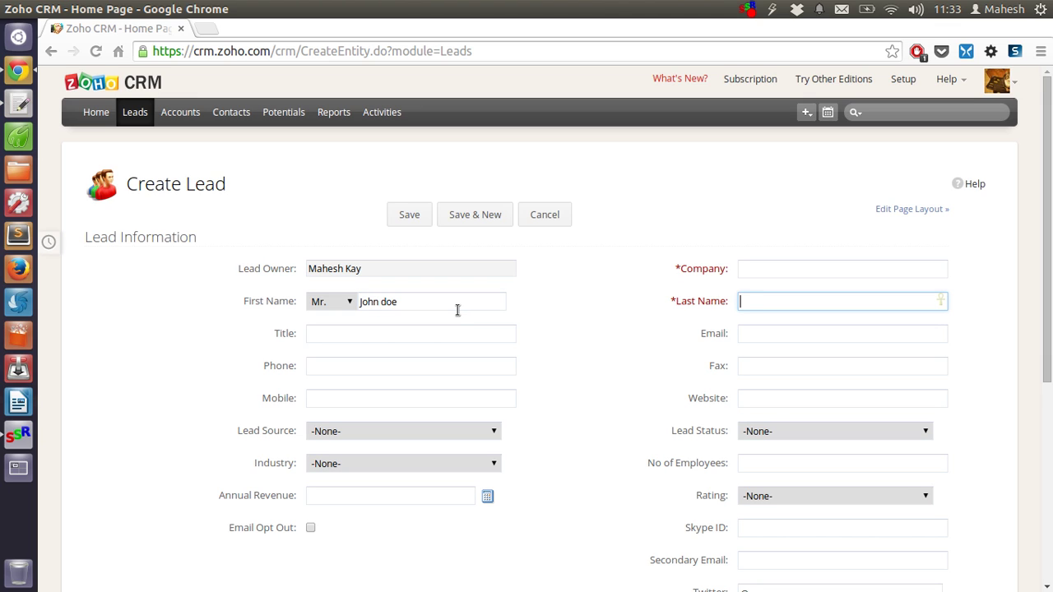
Enter the lead's last name in its own field and remove the surname from First Name
{"action": "type", "text": "doe"}
{"action": "left_click", "coordinate": [449, 295]}
{"action": "key", "text": "BackSpace"}
{"action": "key", "text": "BackSpace"}
{"action": "key", "text": "BackSpace"}
Set the lead's company to johnsode and save the lead
{"action": "left_click", "coordinate": [762, 267]}
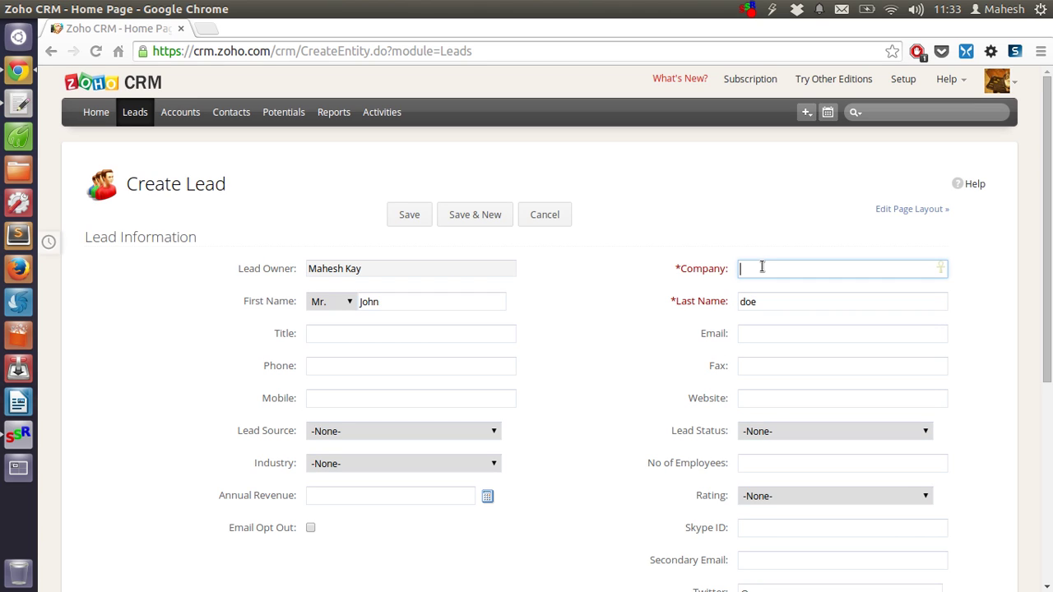
{"action": "type", "text": "johnsode"}
{"action": "scroll", "coordinate": [659, 282], "scroll_direction": "down", "scroll_amount": 3}
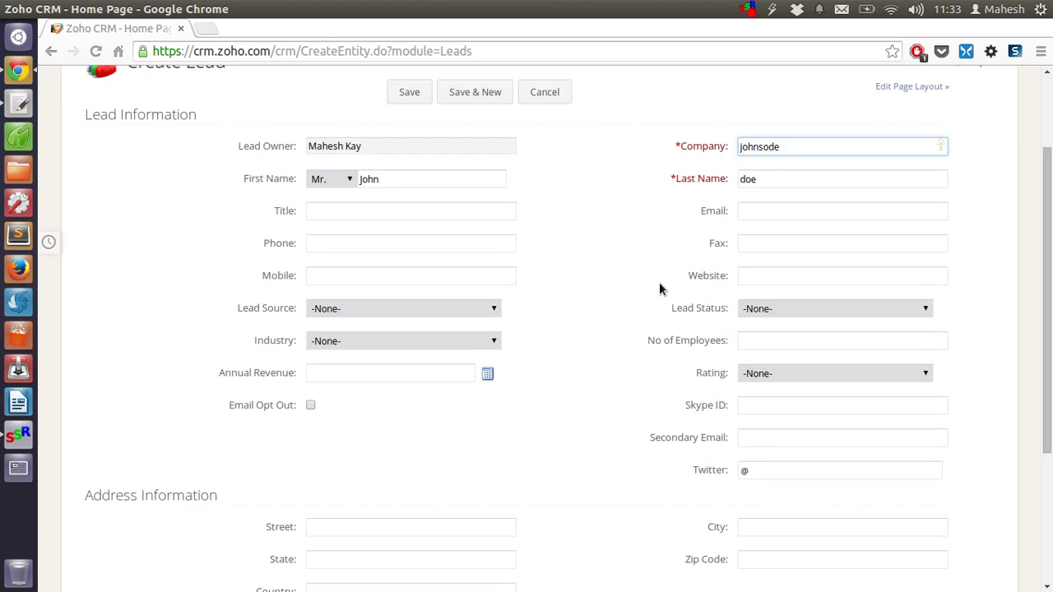
{"action": "scroll", "coordinate": [659, 282], "scroll_direction": "down", "scroll_amount": 5}
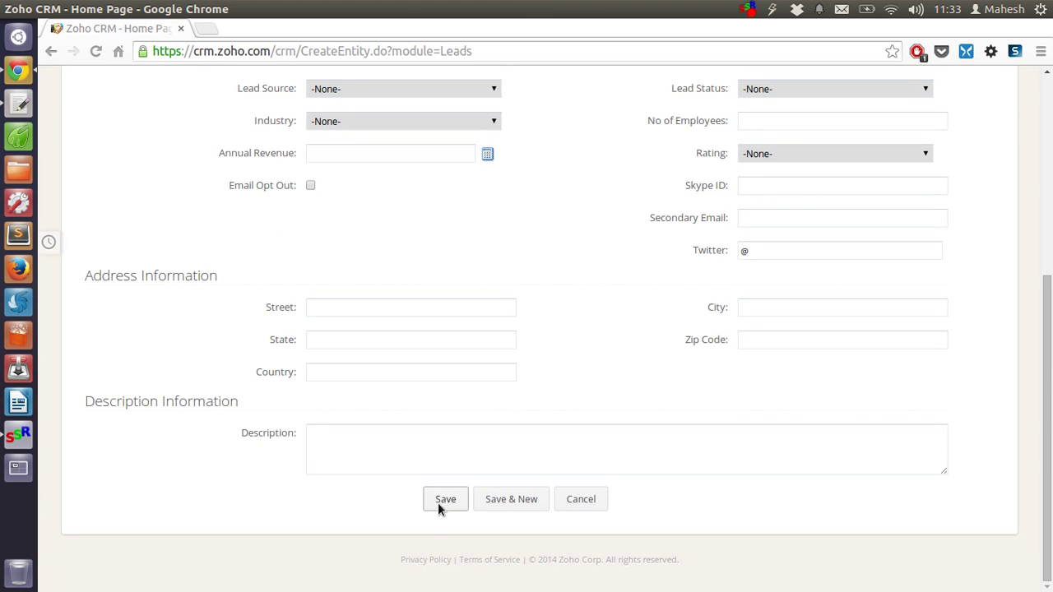
{"action": "left_click", "coordinate": [438, 502]}
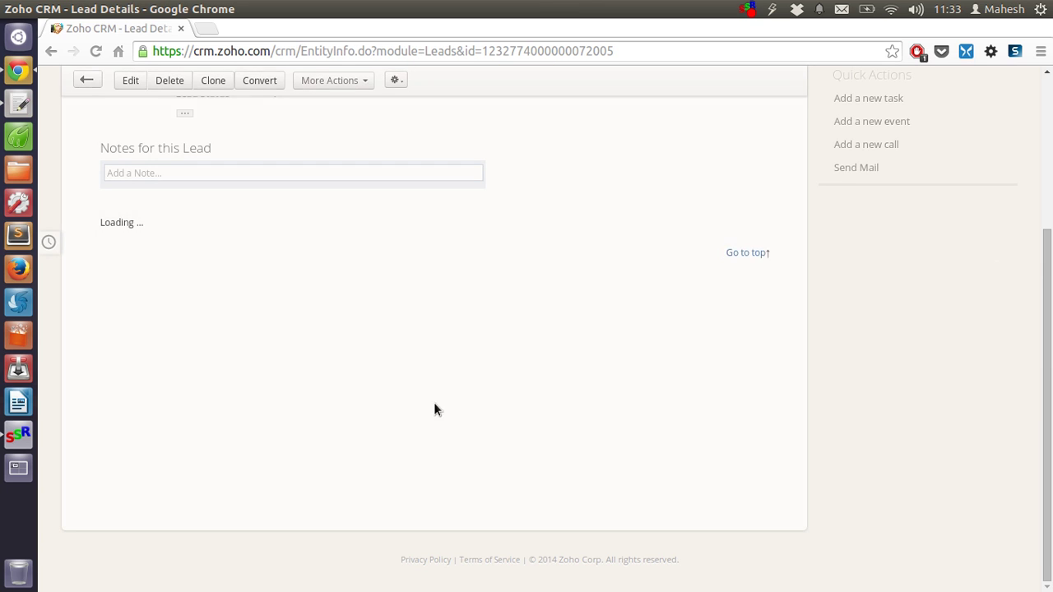
View the saved lead's details and the leads list, and switch to the accounts list
{"action": "scroll", "coordinate": [494, 229], "scroll_direction": "up", "scroll_amount": 3}
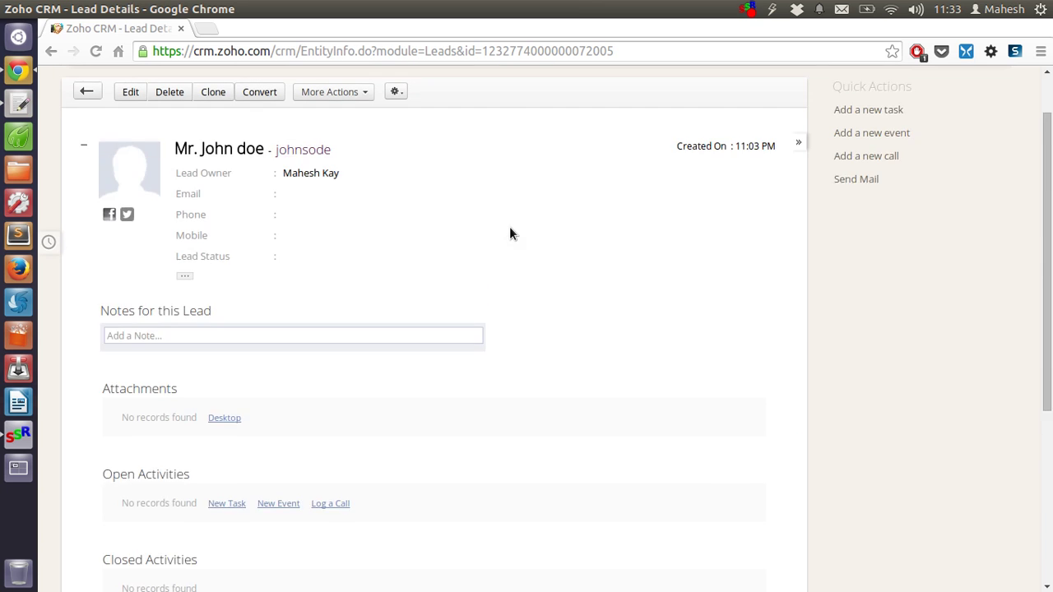
{"action": "left_click", "coordinate": [93, 88]}
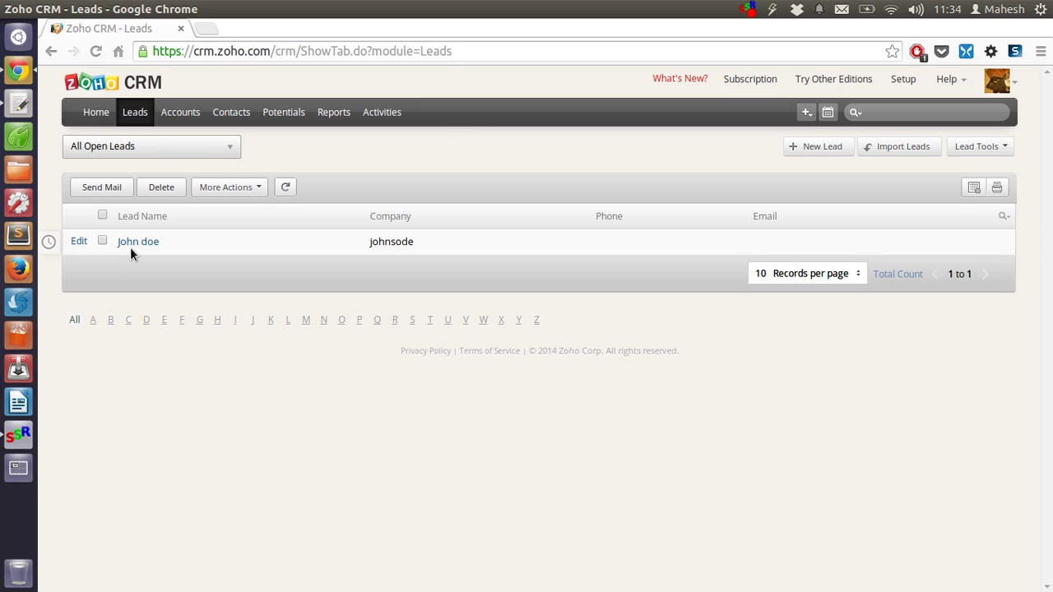
{"action": "left_click", "coordinate": [184, 112]}
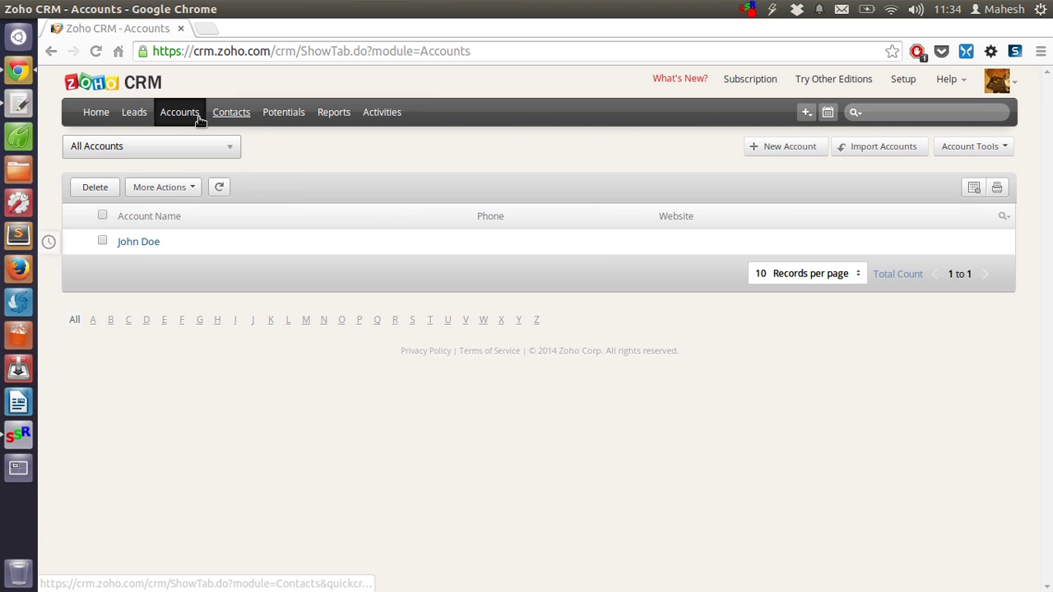
Create a contact with the person's first and last names, save it, and return to the contacts list
{"action": "left_click", "coordinate": [228, 113]}
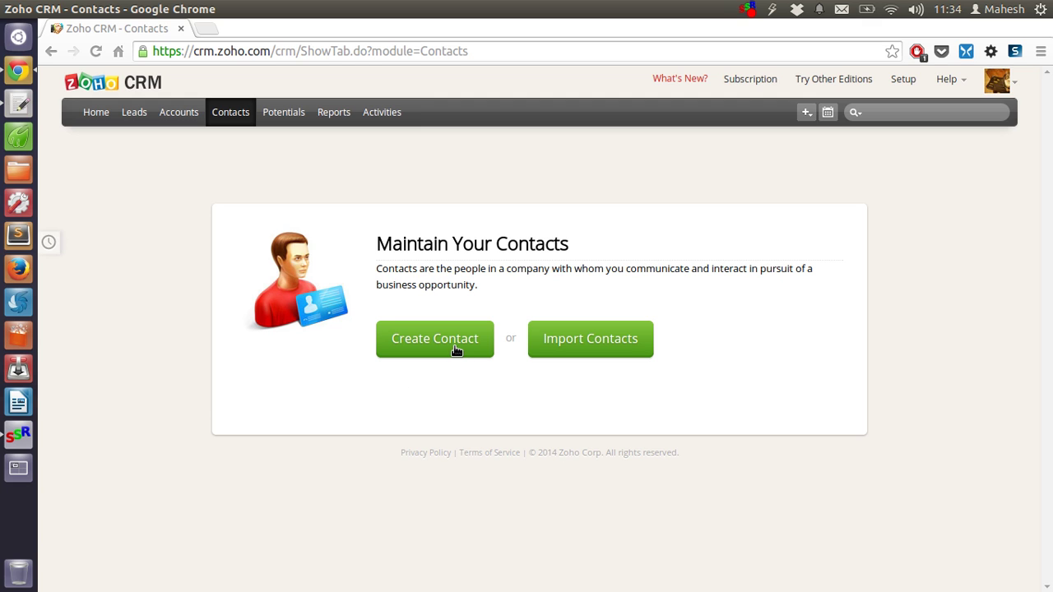
{"action": "left_click", "coordinate": [426, 352]}
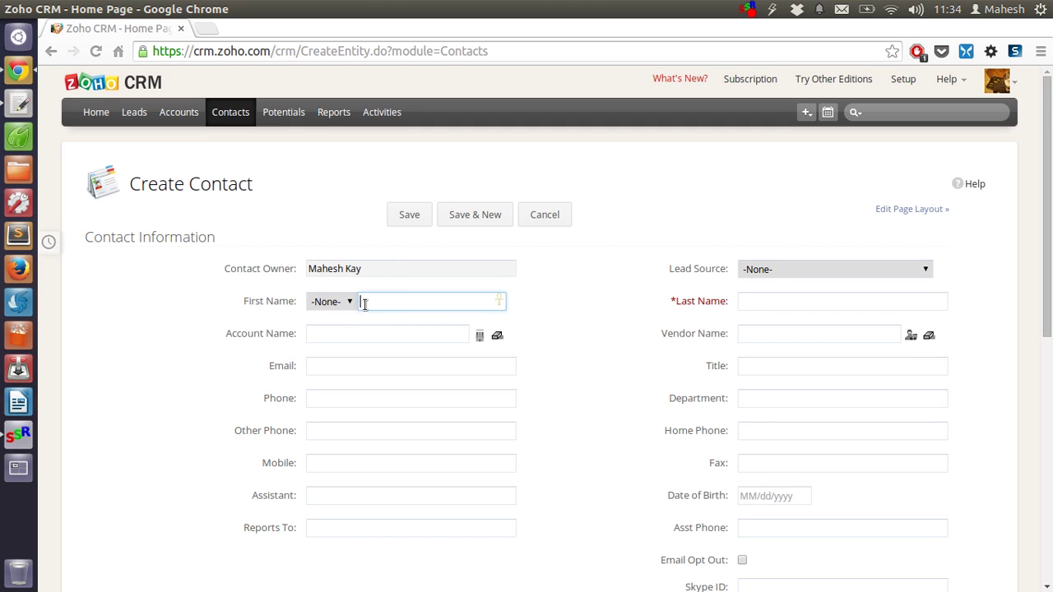
{"action": "type", "text": "John"}
{"action": "key", "text": "Tab"}
{"action": "type", "text": "Doe"}
{"action": "scroll", "coordinate": [367, 304], "scroll_direction": "down", "scroll_amount": 10}
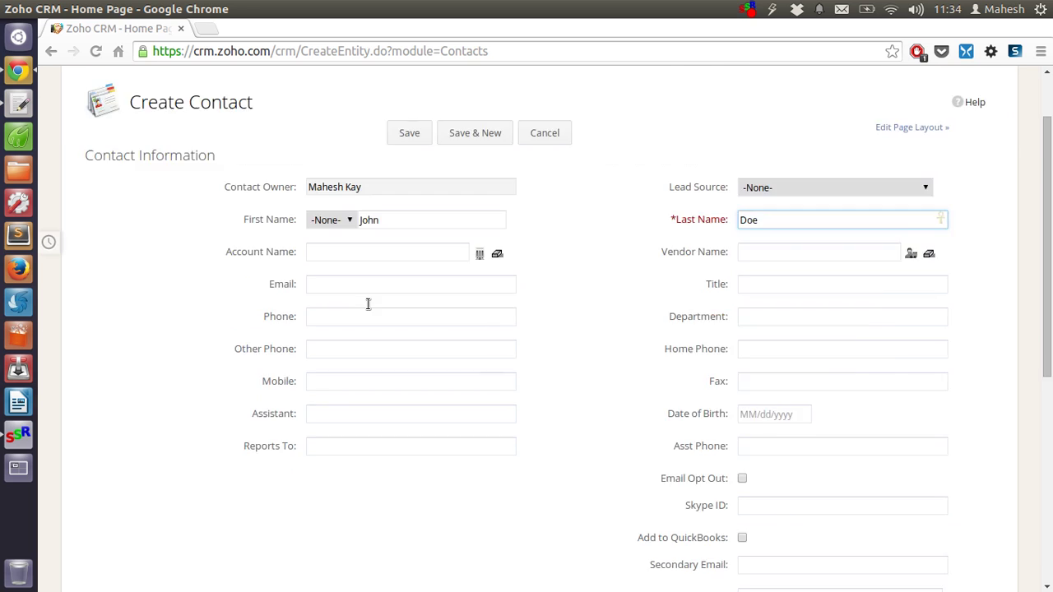
{"action": "scroll", "coordinate": [523, 387], "scroll_direction": "down", "scroll_amount": 2}
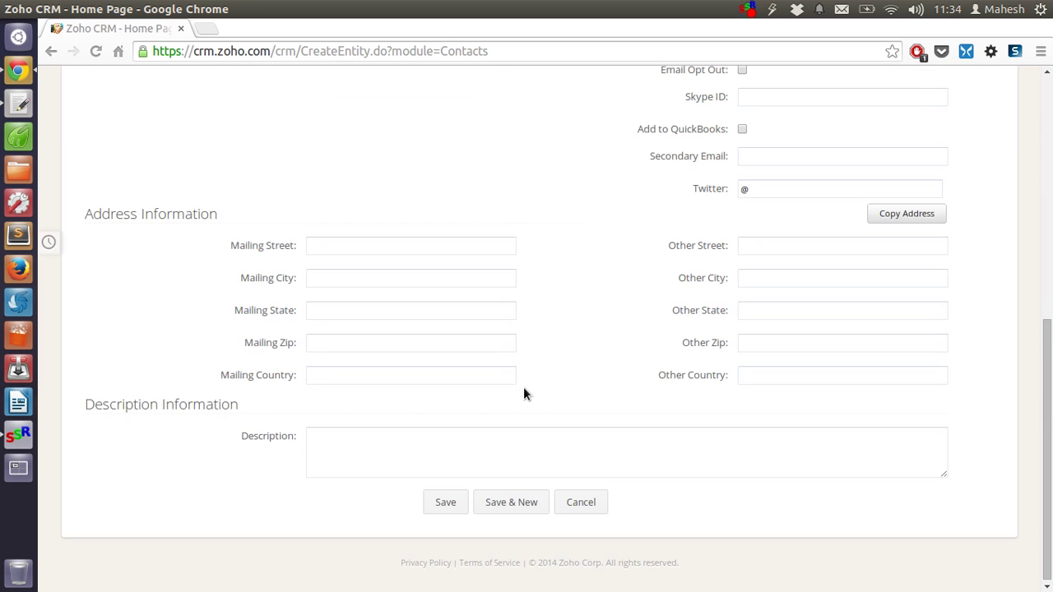
{"action": "left_click", "coordinate": [438, 494]}
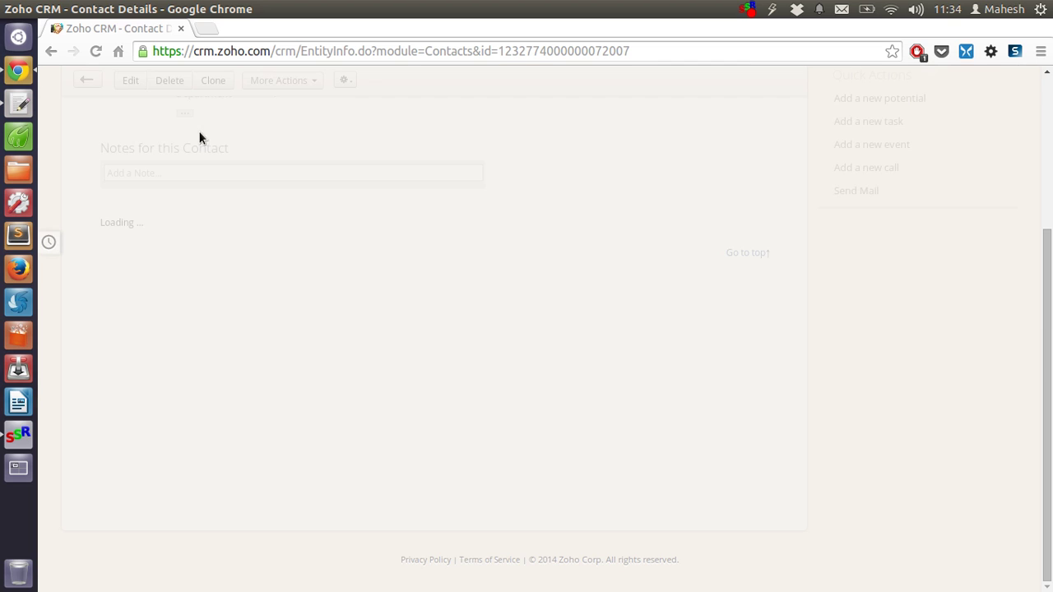
{"action": "scroll", "coordinate": [369, 252], "scroll_direction": "up", "scroll_amount": 3}
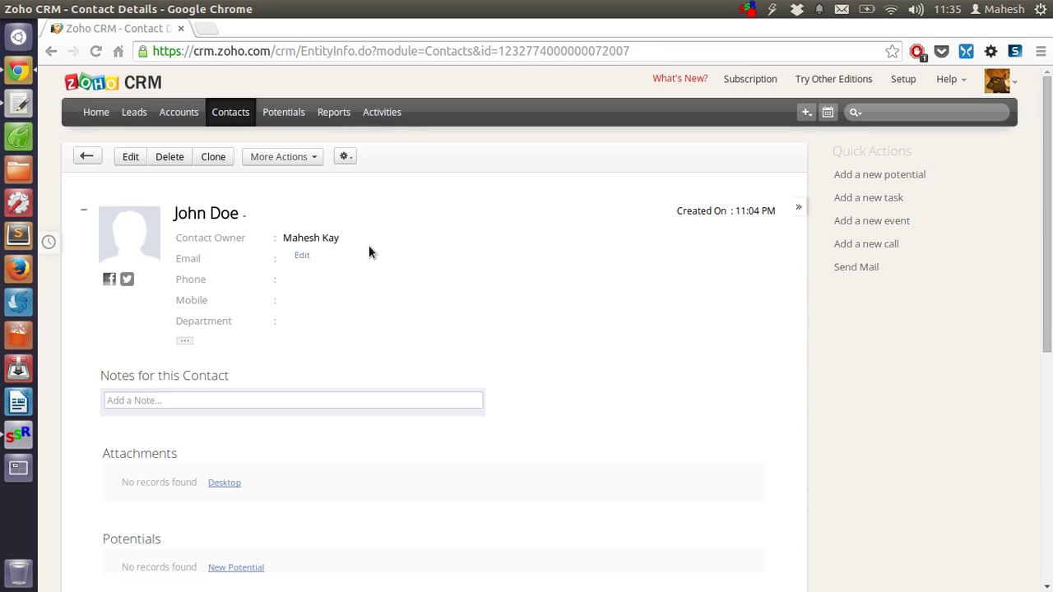
{"action": "left_click", "coordinate": [58, 161]}
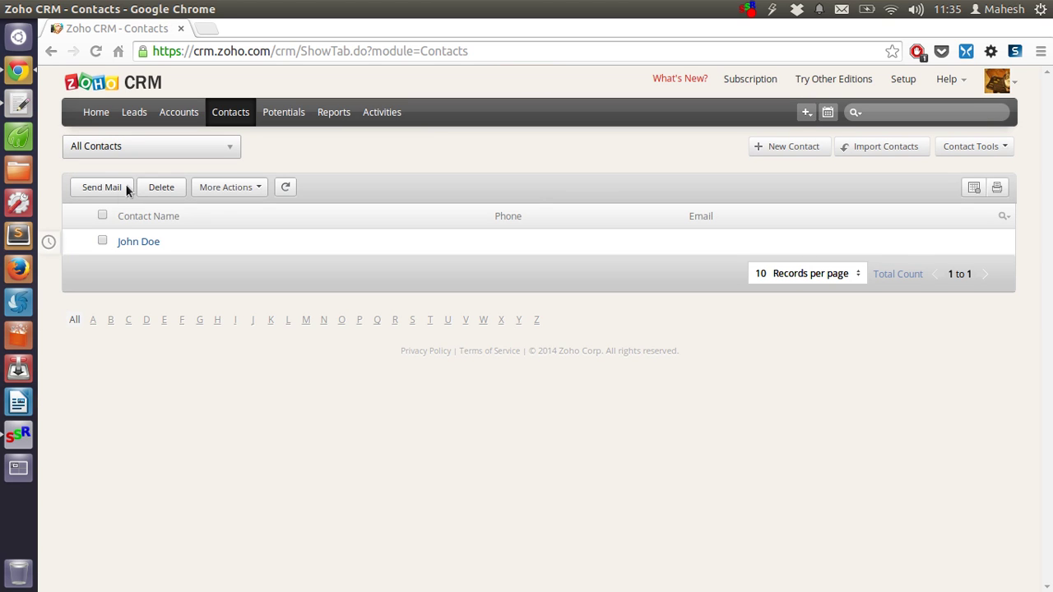
Start a new potential and name it Catering Supplier
{"action": "left_click", "coordinate": [287, 115]}
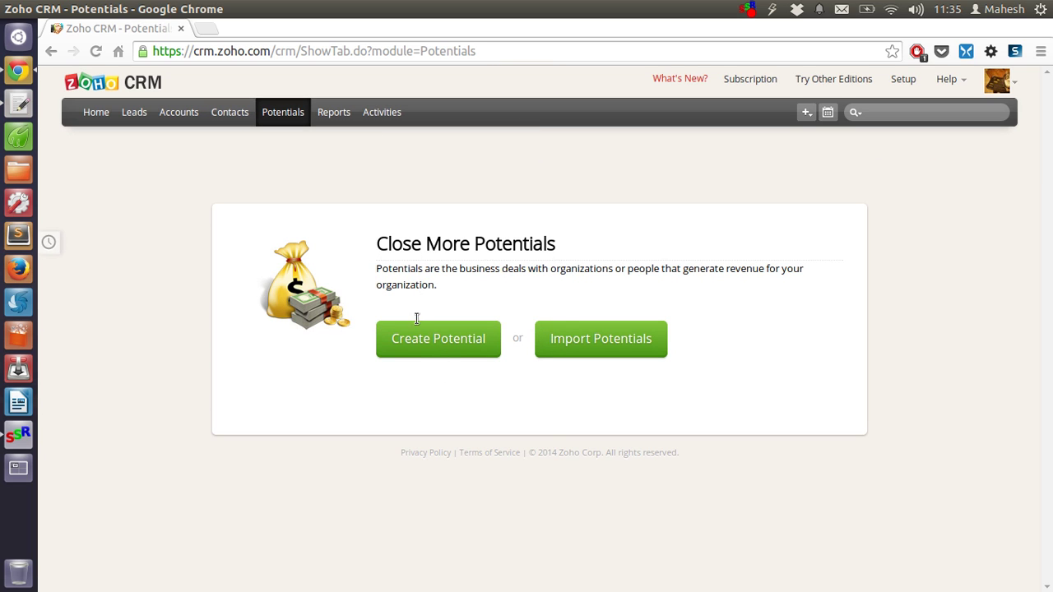
{"action": "left_click", "coordinate": [439, 339]}
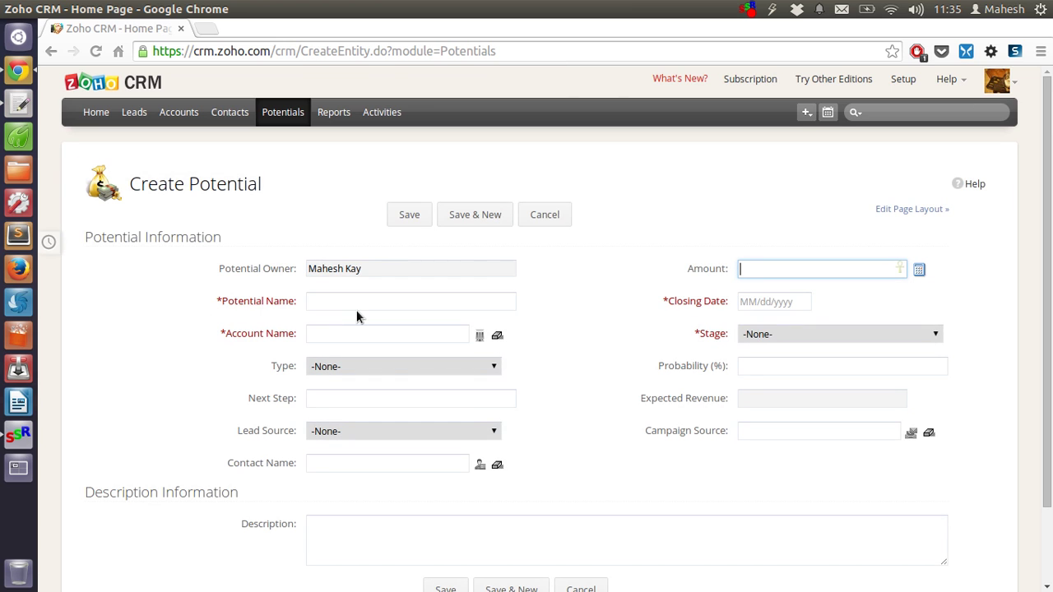
{"action": "left_click", "coordinate": [356, 305]}
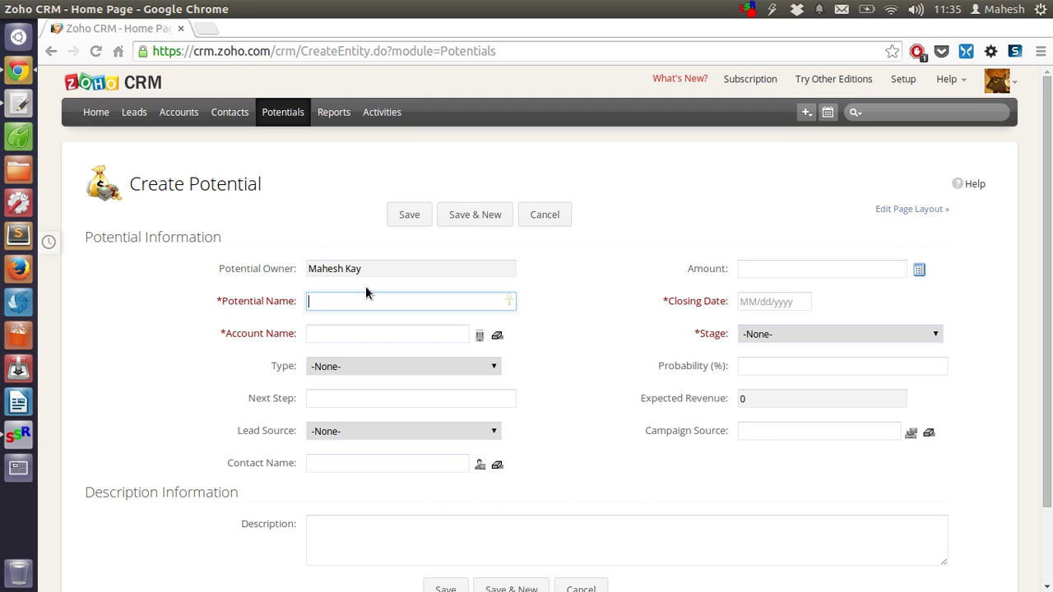
{"action": "type", "text": "Catering Supplier"}
{"action": "key", "text": "Tab"}
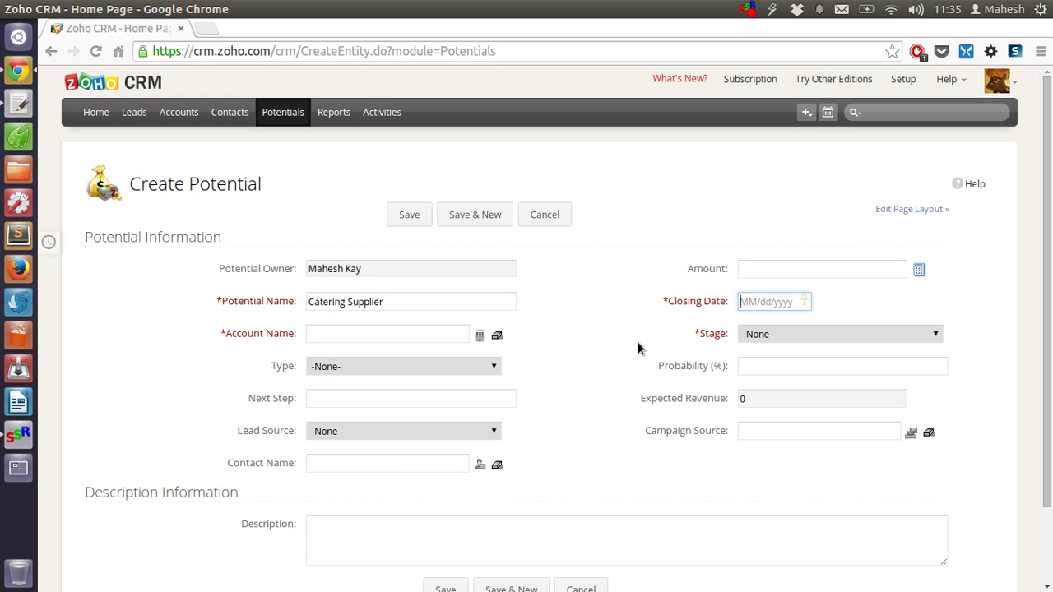
Set the potential's closing date to 08/28/2014 and its amount to 20000
{"action": "left_click", "coordinate": [773, 299]}
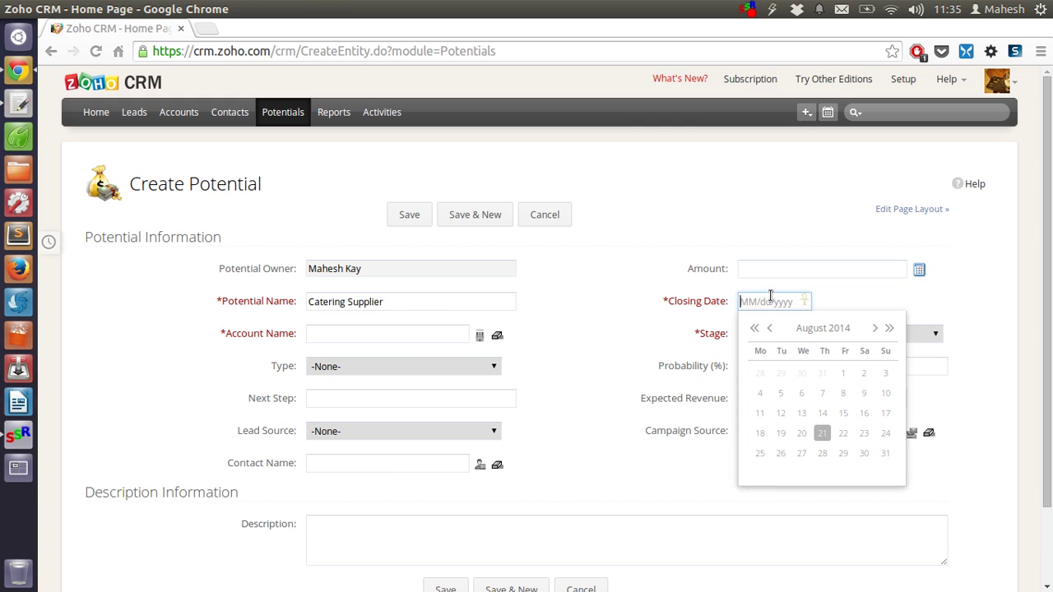
{"action": "left_click", "coordinate": [822, 453]}
{"action": "left_click", "coordinate": [824, 270]}
{"action": "type", "text": "20"}
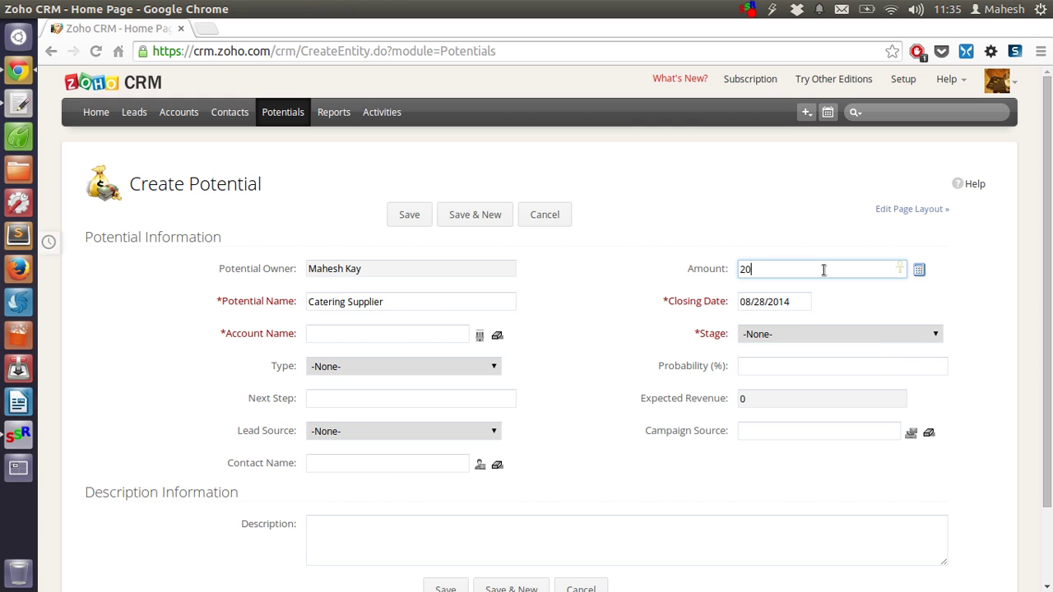
{"action": "type", "text": "0000"}
{"action": "key", "text": "BackSpace"}
Link the potential to the existing customer account by its account name and try to save it
{"action": "left_click", "coordinate": [382, 341]}
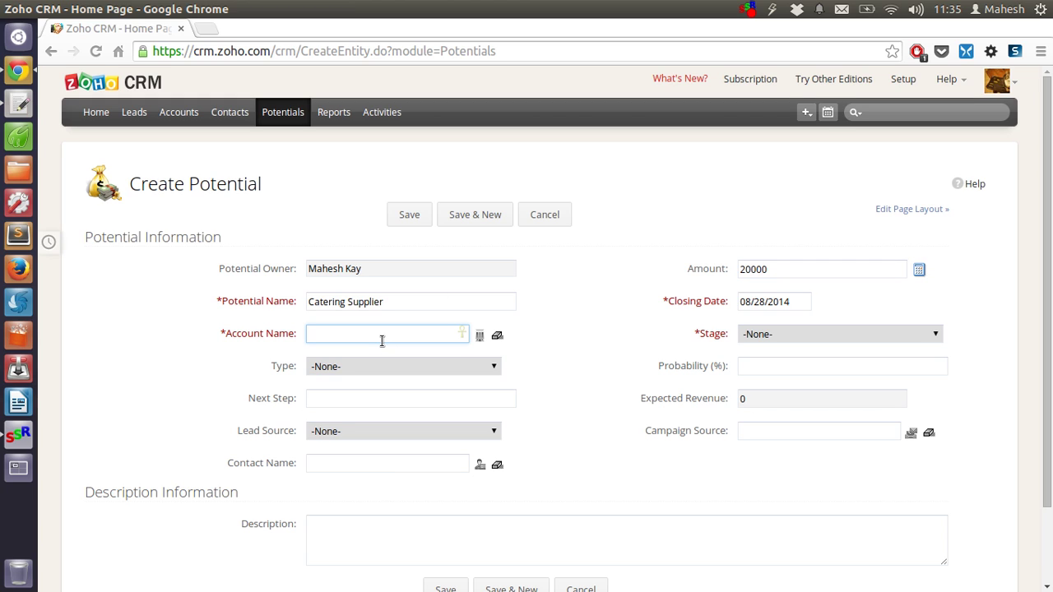
{"action": "type", "text": "John"}
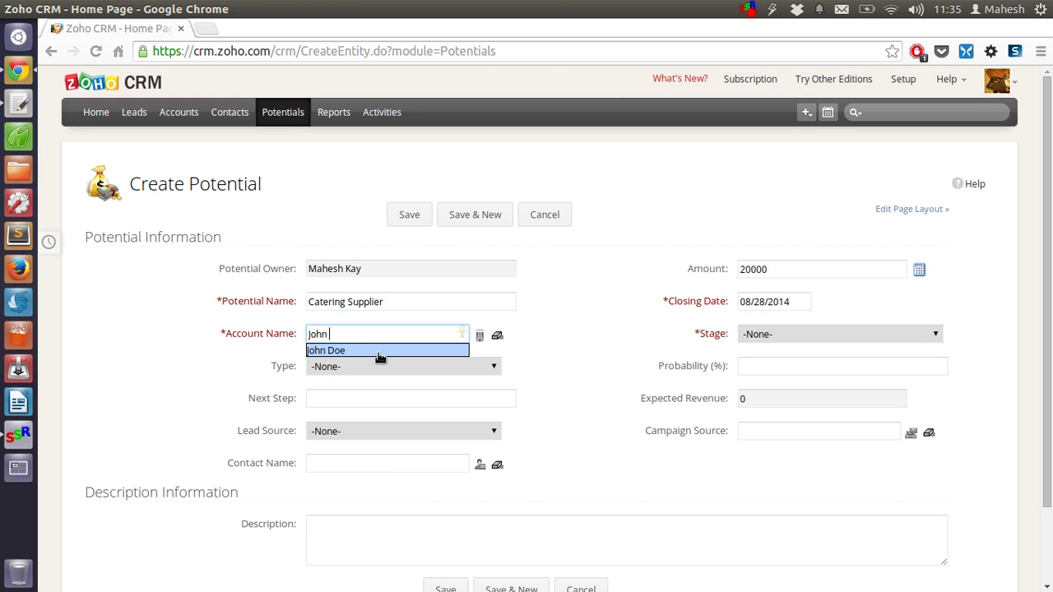
{"action": "left_click", "coordinate": [377, 351]}
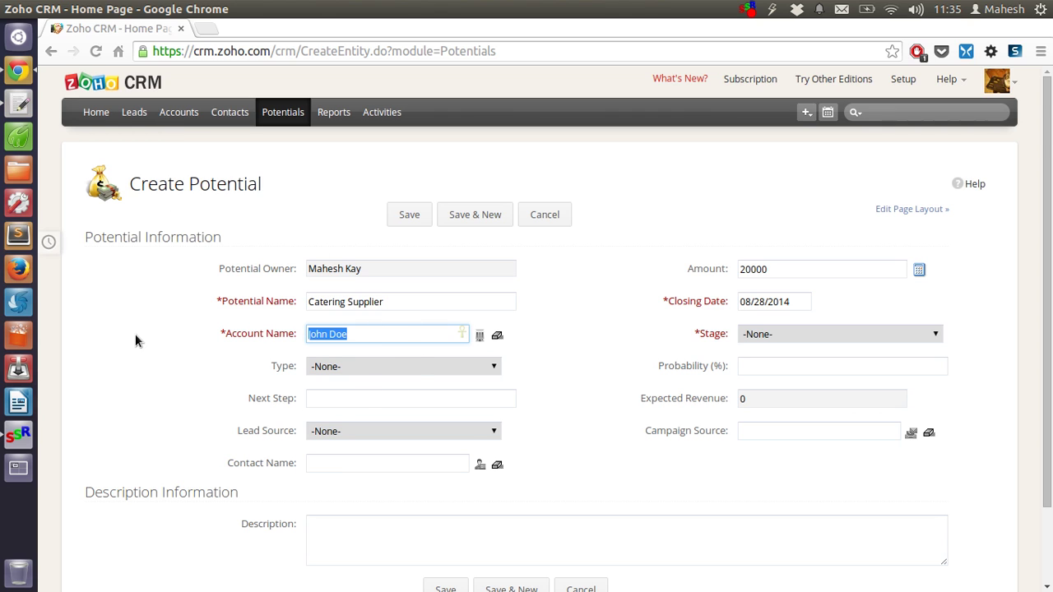
{"action": "scroll", "coordinate": [136, 334], "scroll_direction": "down", "scroll_amount": 2}
{"action": "key", "text": "Return"}
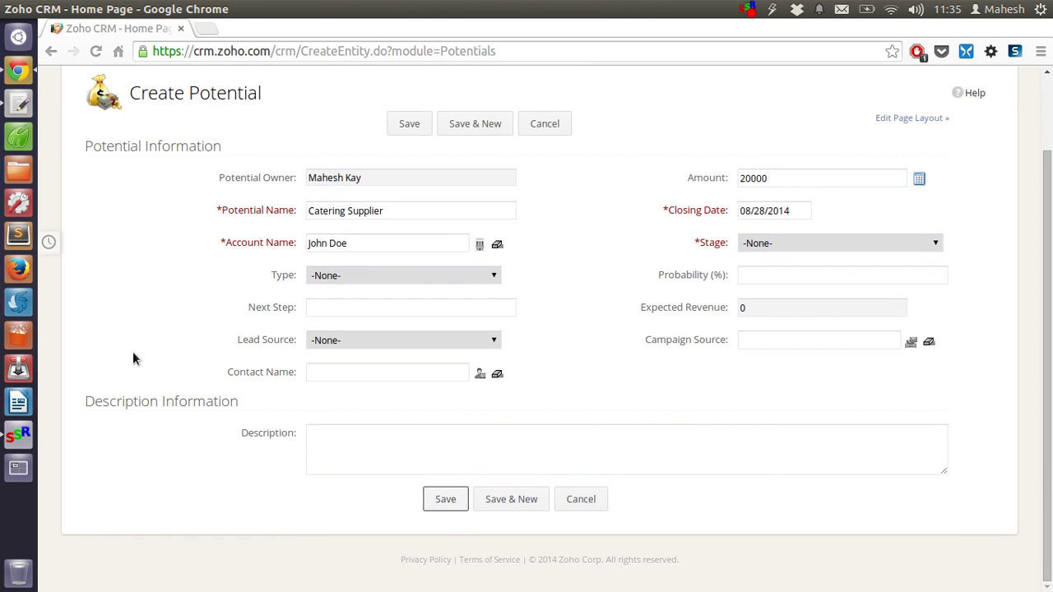
{"action": "left_click", "coordinate": [661, 153]}
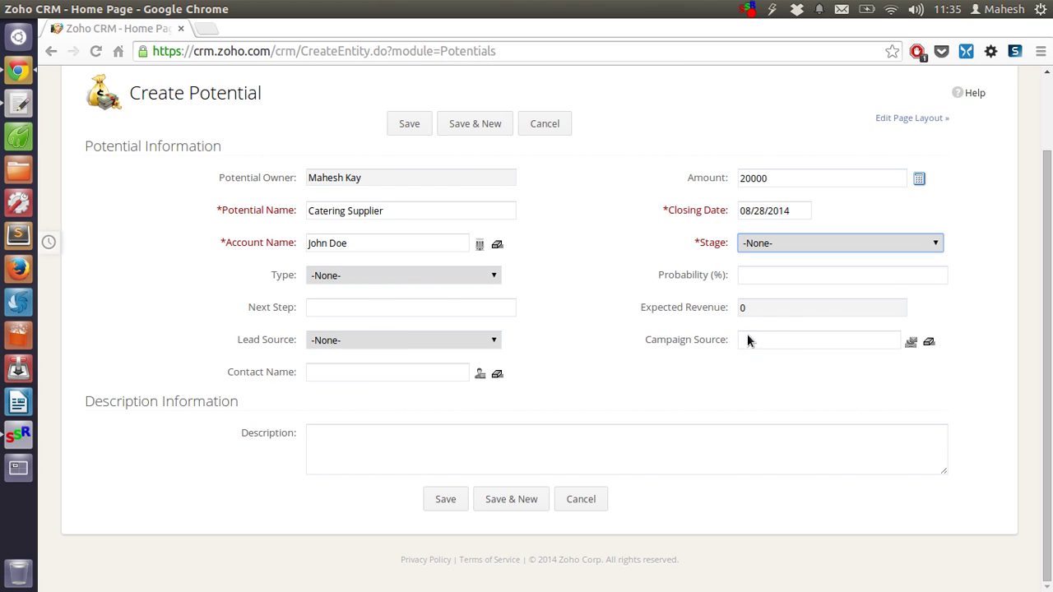
Set the potential's type to Existing Business and its lead source to Advertisement
{"action": "left_click", "coordinate": [360, 278]}
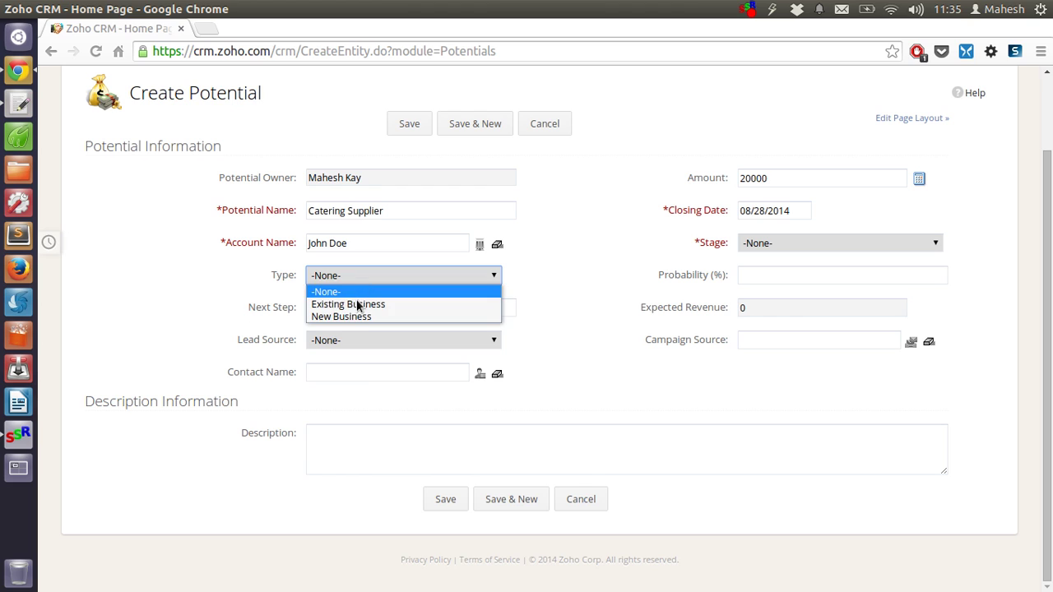
{"action": "left_click", "coordinate": [356, 304]}
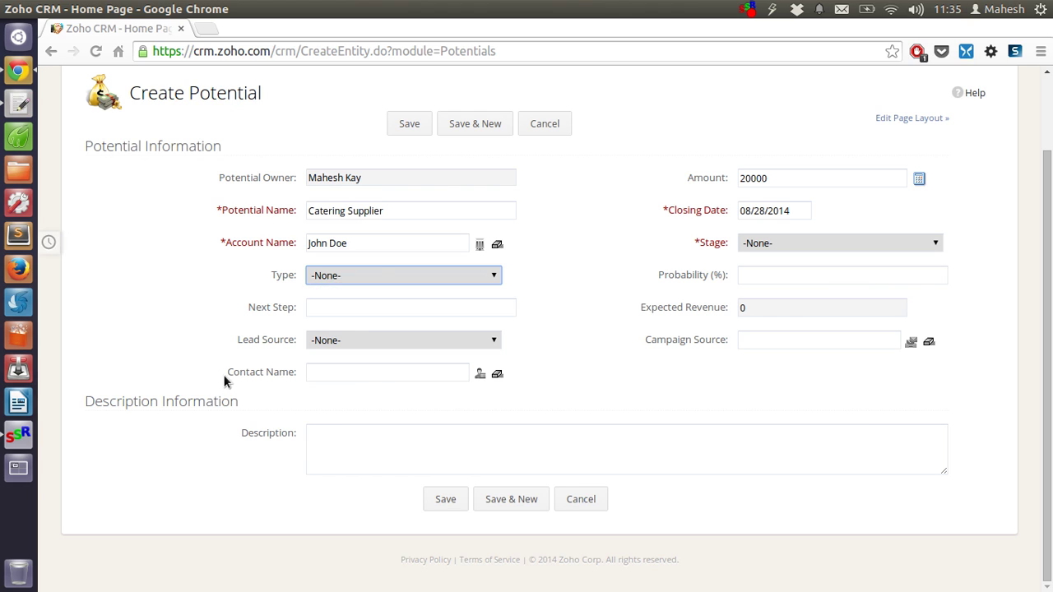
{"action": "left_click", "coordinate": [369, 339]}
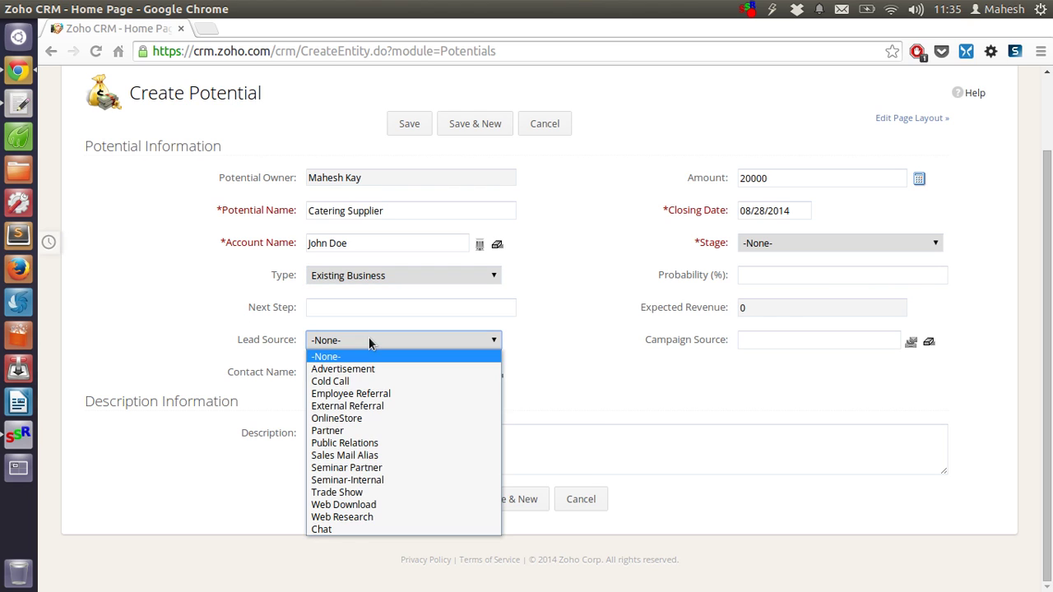
{"action": "left_click", "coordinate": [337, 370]}
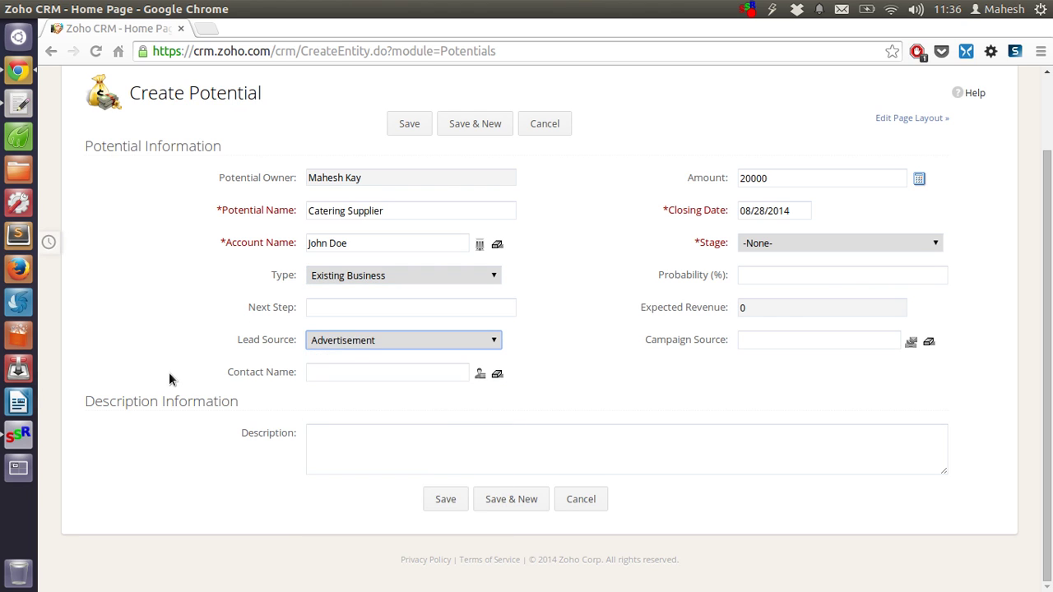
Set the potential's stage to Qualification and save the record
{"action": "left_click", "coordinate": [793, 248]}
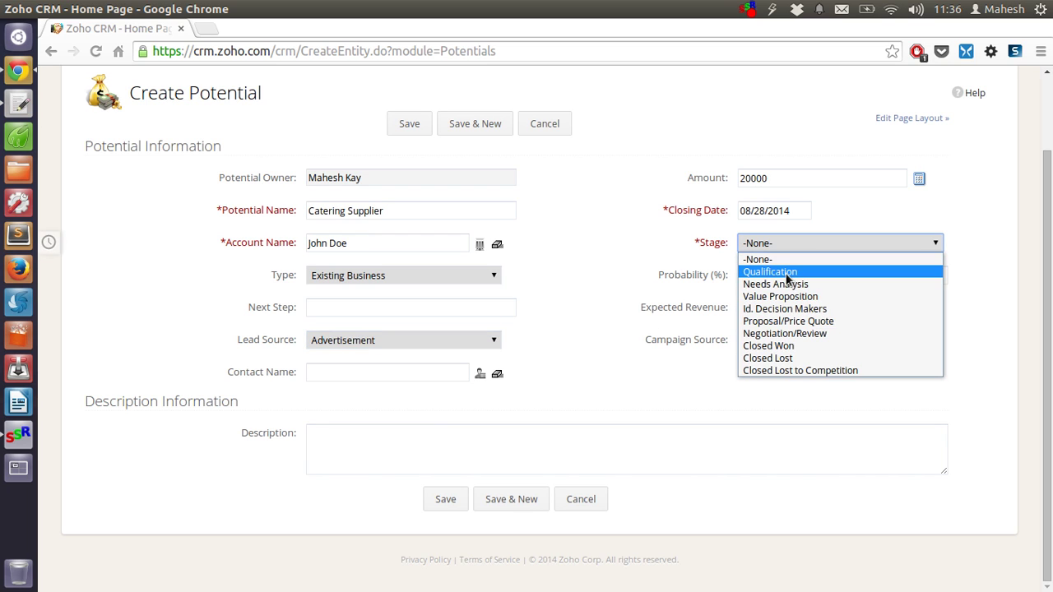
{"action": "left_click", "coordinate": [787, 278]}
{"action": "left_click", "coordinate": [443, 499]}
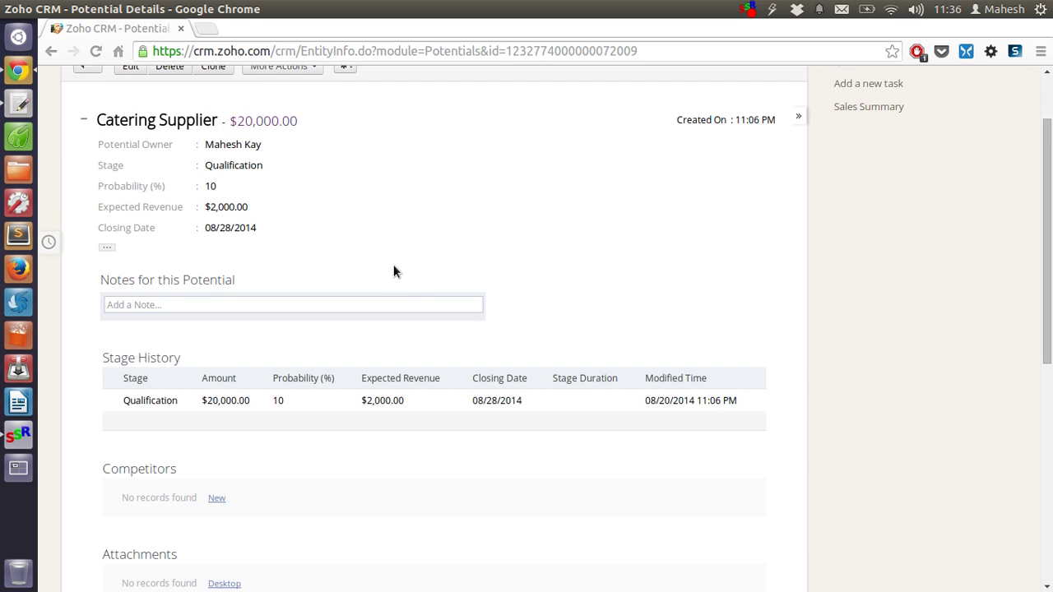
Review the saved potential's details, the blank lead form, and the accounts, leads and potentials lists
{"action": "scroll", "coordinate": [330, 238], "scroll_direction": "up", "scroll_amount": 2}
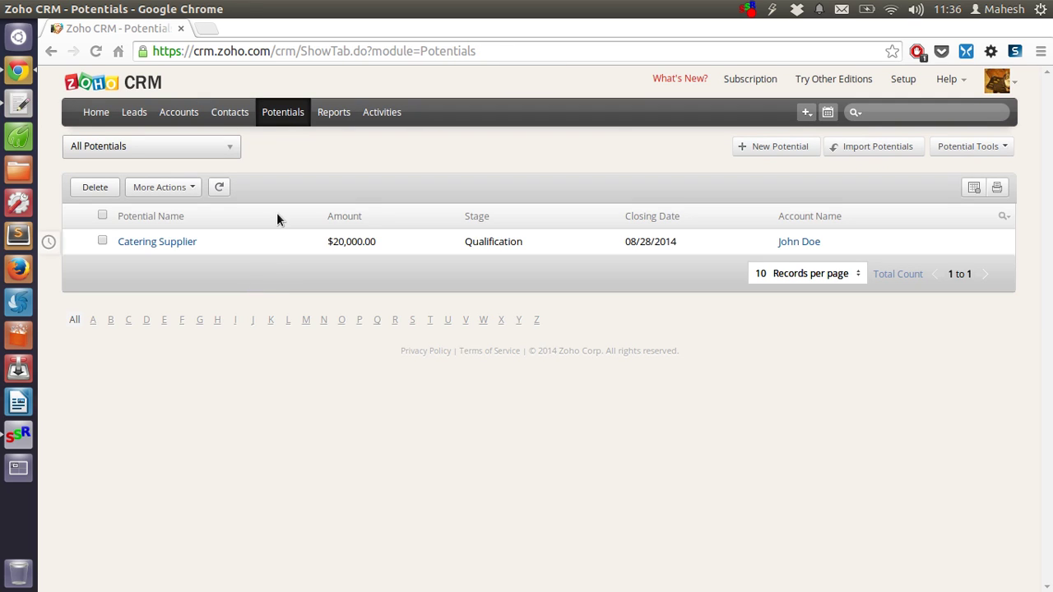
{"action": "left_click", "coordinate": [188, 121]}
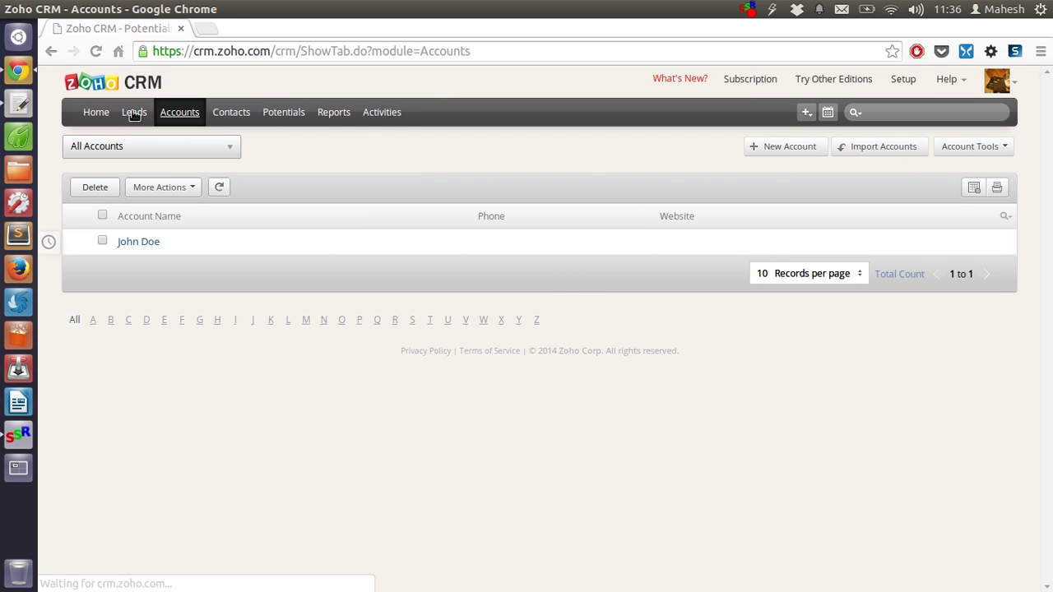
{"action": "left_click", "coordinate": [139, 123]}
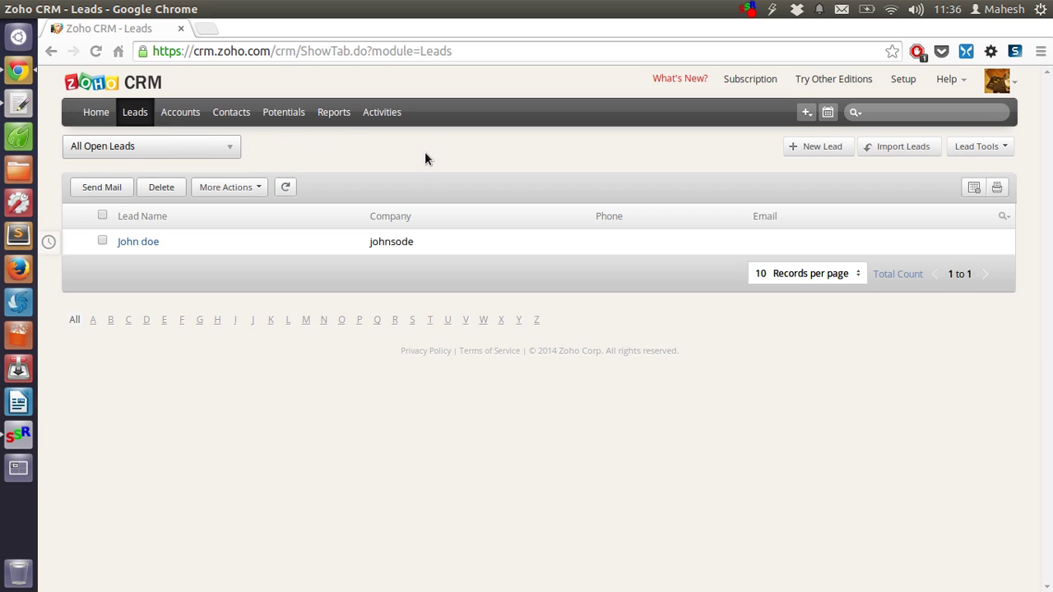
{"action": "left_click", "coordinate": [824, 144]}
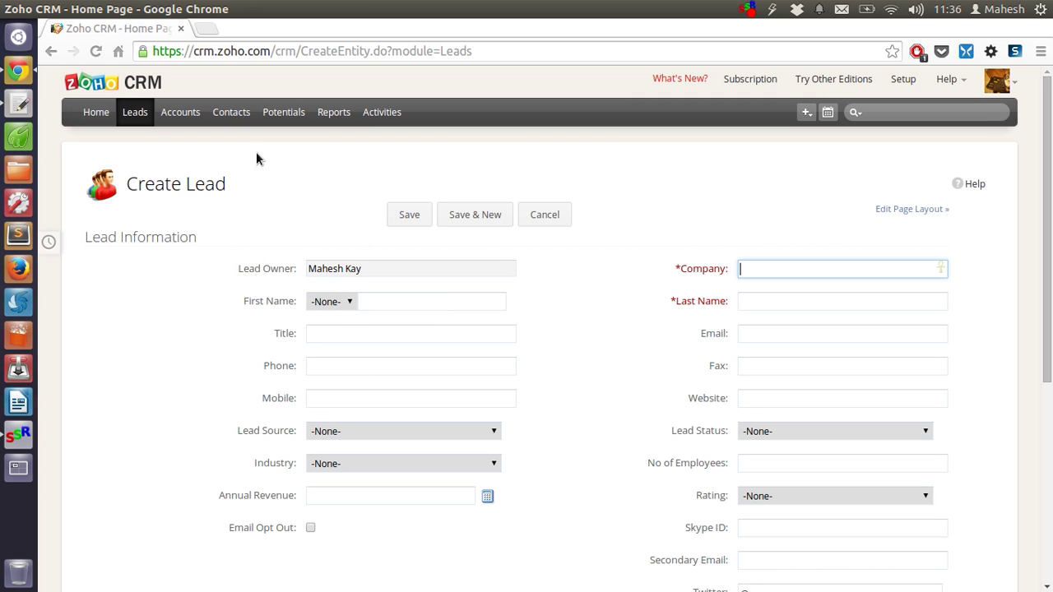
{"action": "left_click", "coordinate": [181, 114]}
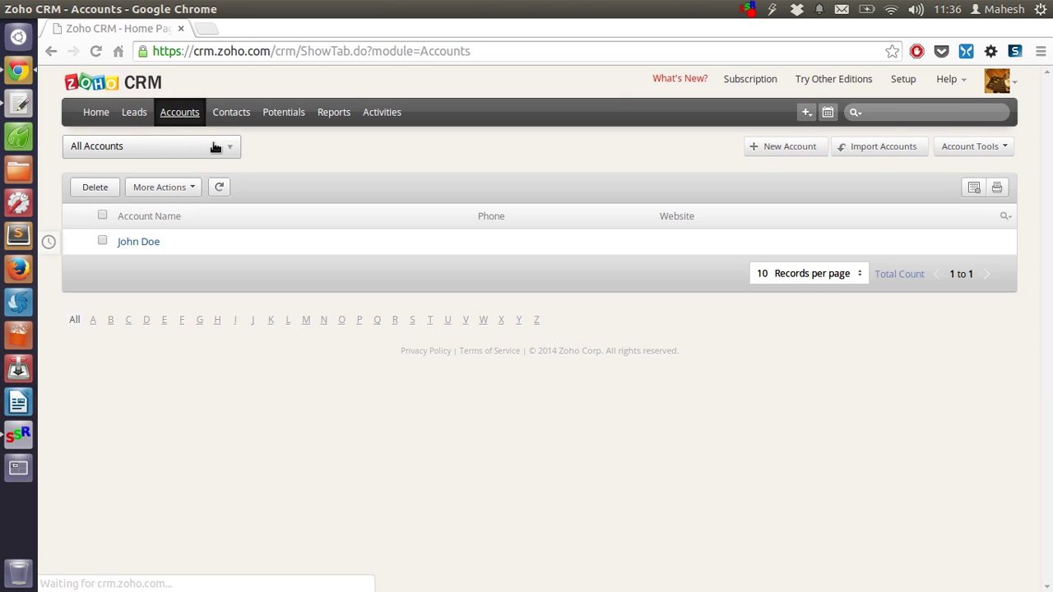
{"action": "left_click", "coordinate": [140, 115]}
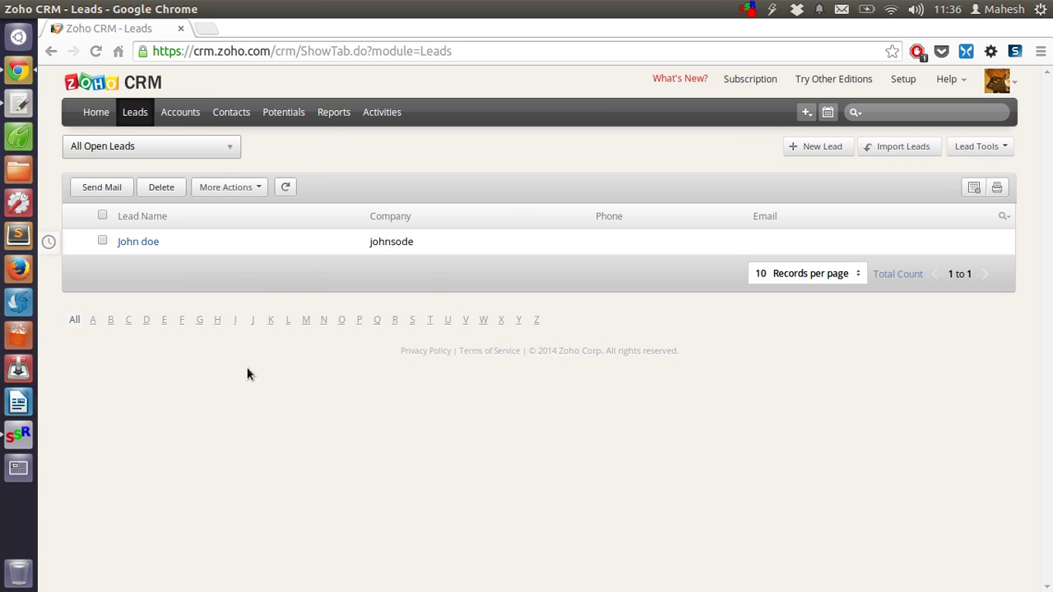
{"action": "left_click", "coordinate": [177, 112]}
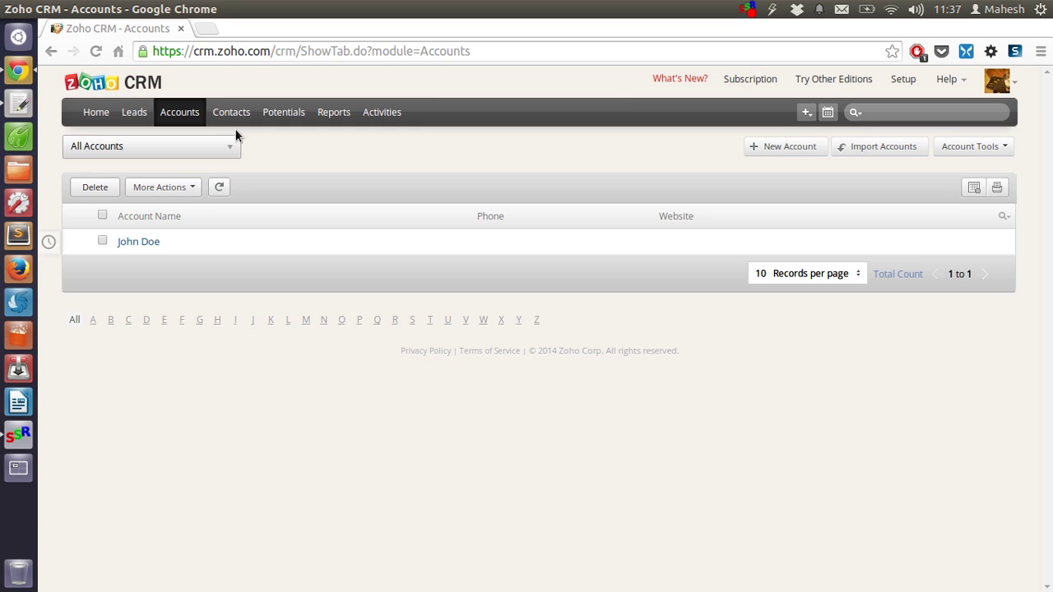
{"action": "left_click", "coordinate": [278, 115]}
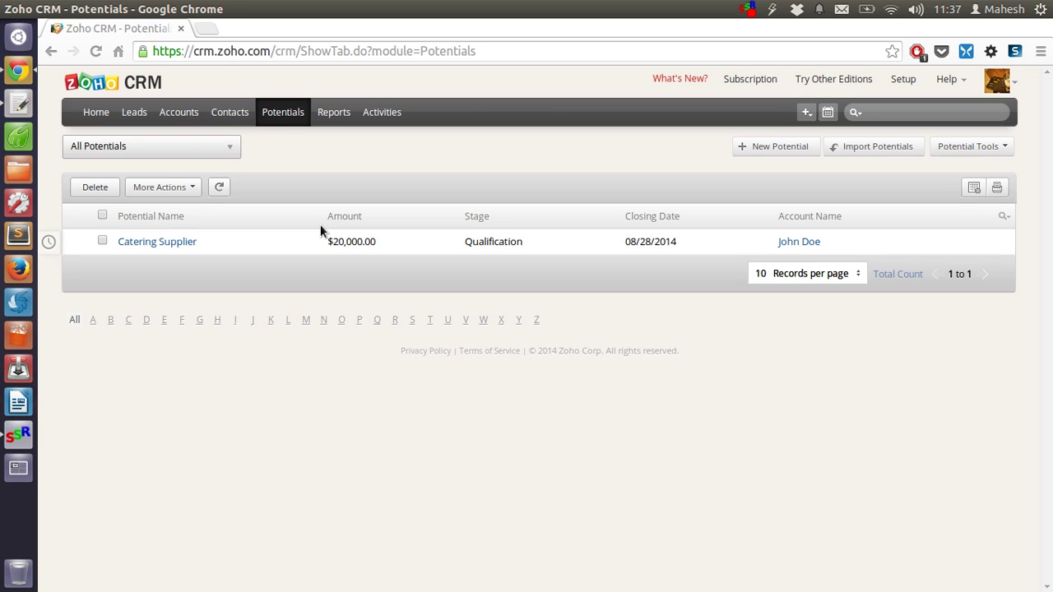
Open the reports overview and expand the Account and Contact Reports and Potential Reports groups
{"action": "left_click", "coordinate": [333, 114]}
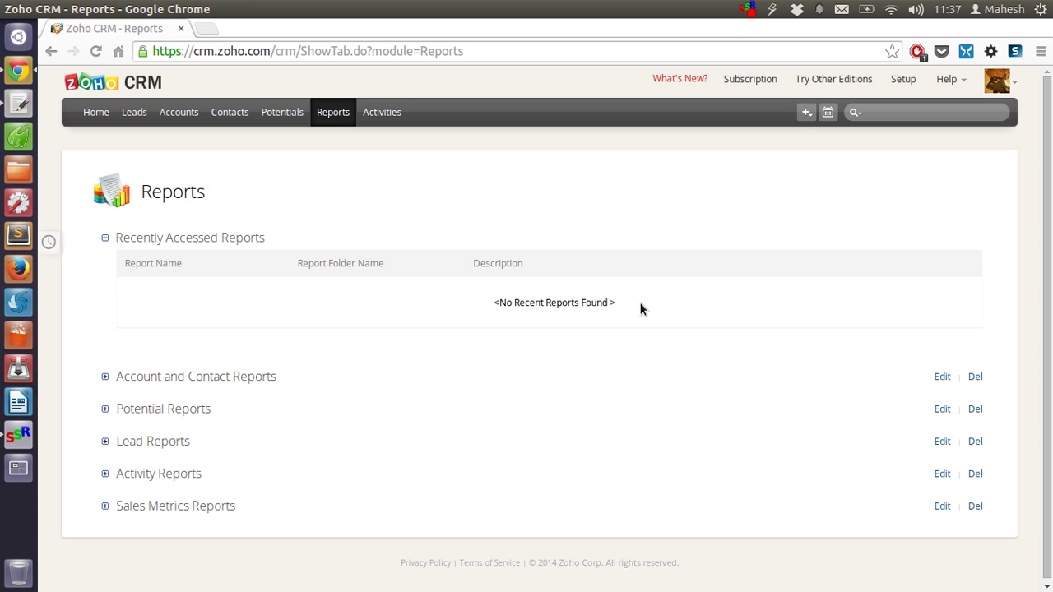
{"action": "triple_click", "coordinate": [434, 300]}
{"action": "left_click", "coordinate": [435, 298]}
{"action": "scroll", "coordinate": [435, 292], "scroll_direction": "down", "scroll_amount": 1}
{"action": "left_click", "coordinate": [109, 376]}
{"action": "scroll", "coordinate": [513, 251], "scroll_direction": "down", "scroll_amount": 3}
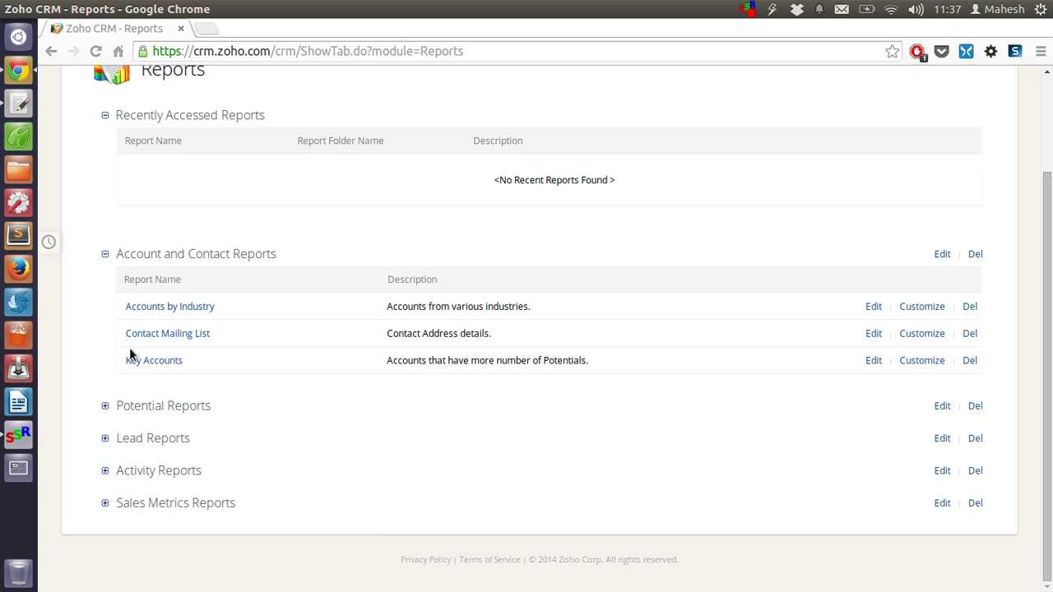
{"action": "left_click", "coordinate": [163, 407]}
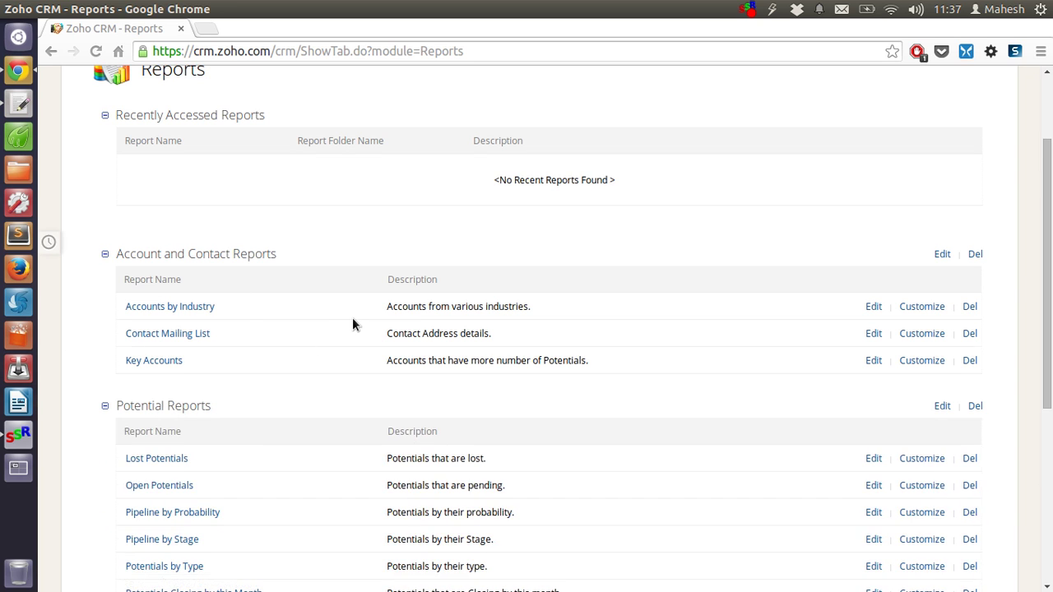
Expand the Lead Reports group and look through the available potential and lead reports
{"action": "scroll", "coordinate": [352, 318], "scroll_direction": "down", "scroll_amount": 5}
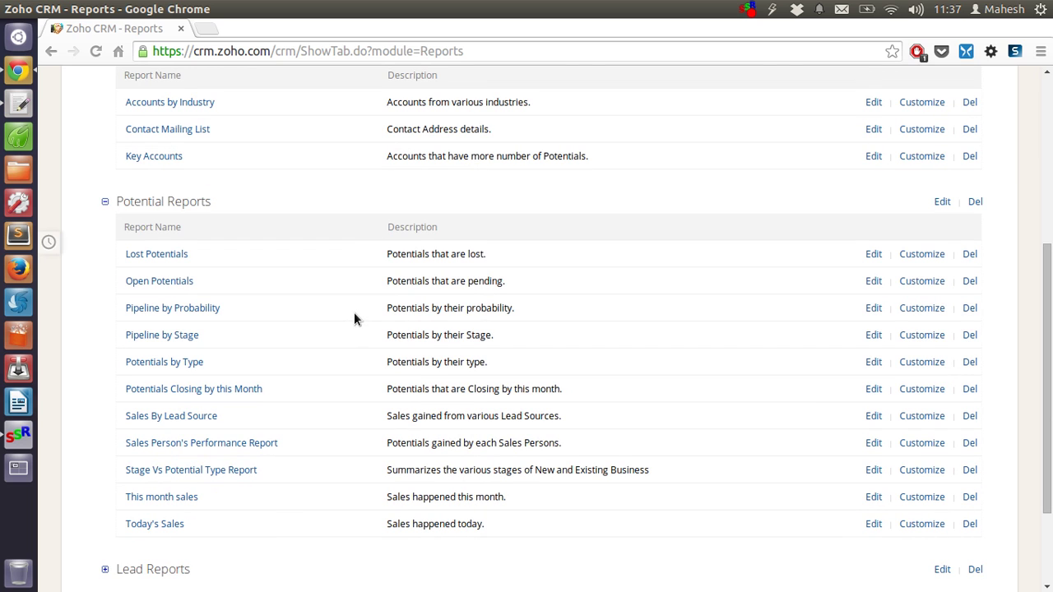
{"action": "scroll", "coordinate": [354, 311], "scroll_direction": "down", "scroll_amount": 3}
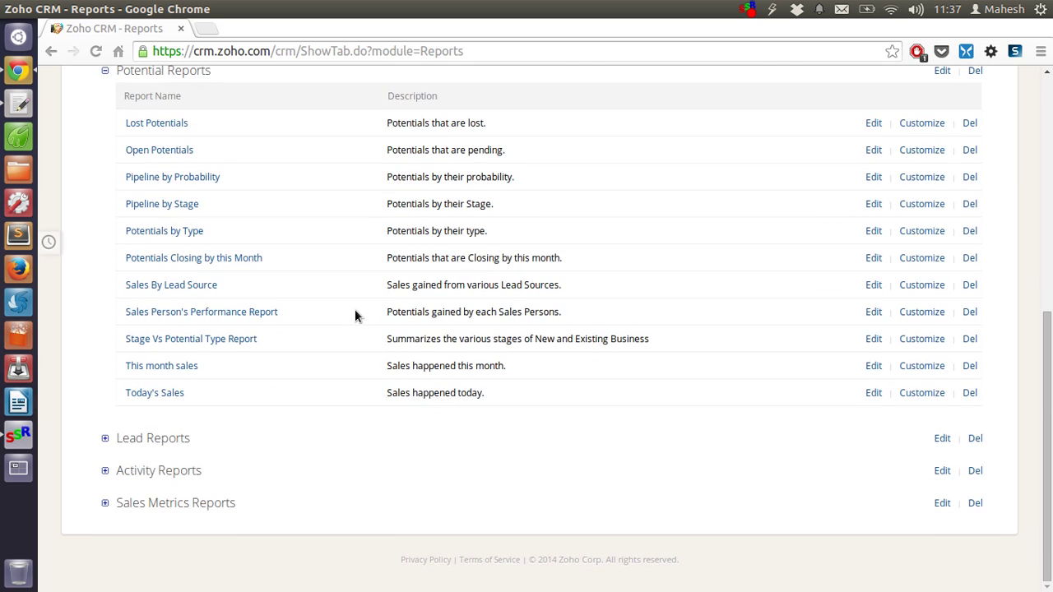
{"action": "left_click", "coordinate": [146, 437]}
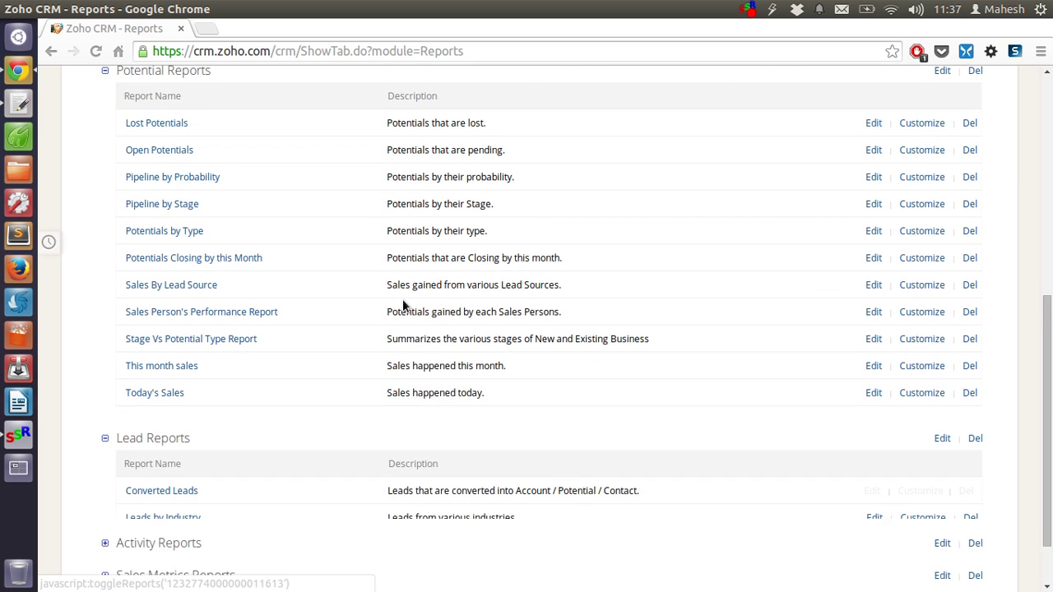
{"action": "scroll", "coordinate": [403, 300], "scroll_direction": "down", "scroll_amount": 1}
{"action": "scroll", "coordinate": [403, 301], "scroll_direction": "down", "scroll_amount": 4}
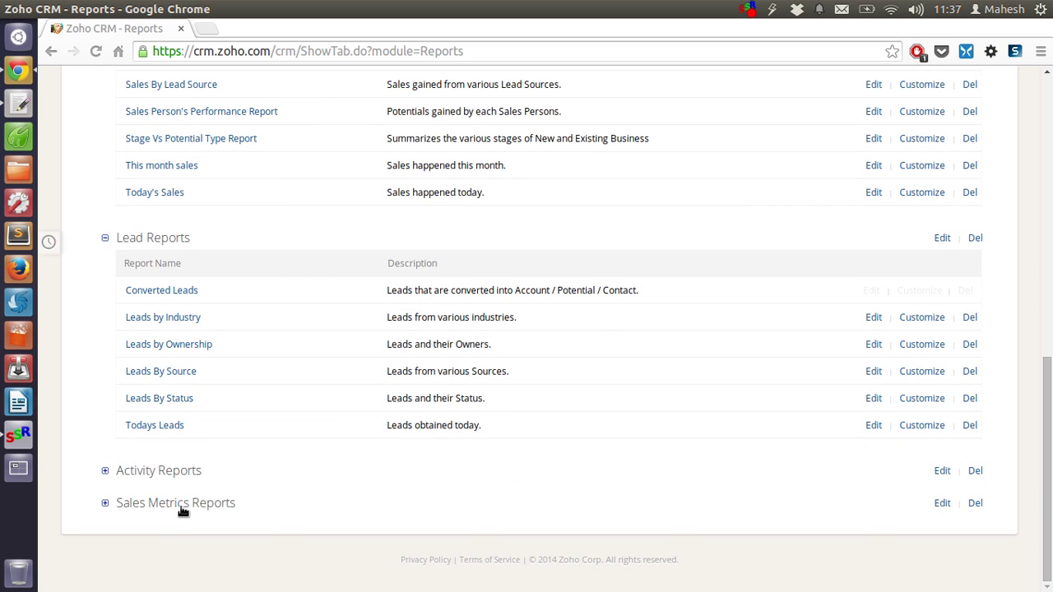
{"action": "scroll", "coordinate": [477, 282], "scroll_direction": "up", "scroll_amount": 15}
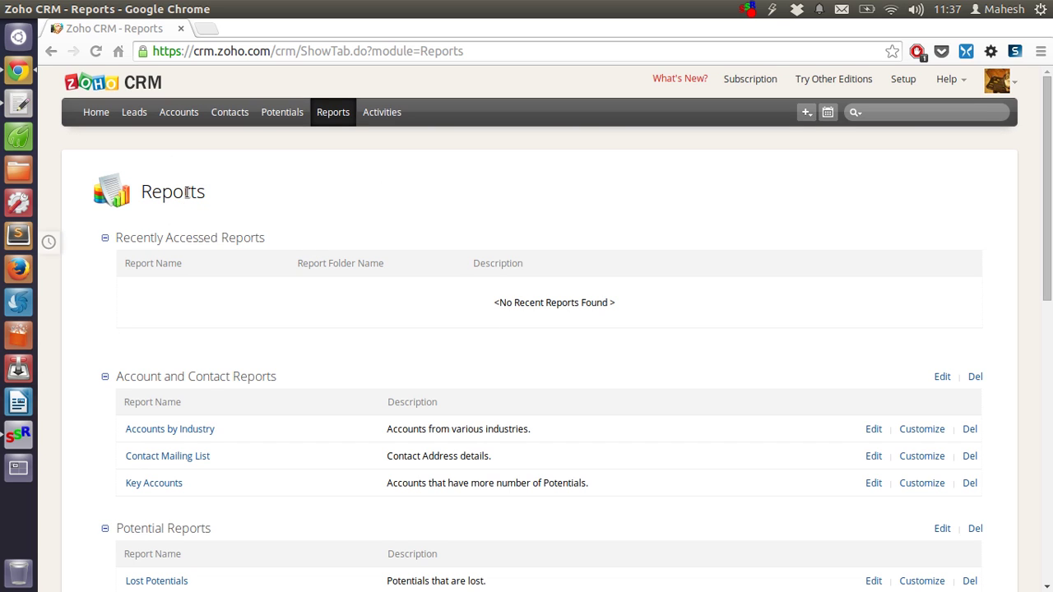
Create a new task activity with the subject "Call for the meet"
{"action": "left_click", "coordinate": [390, 113]}
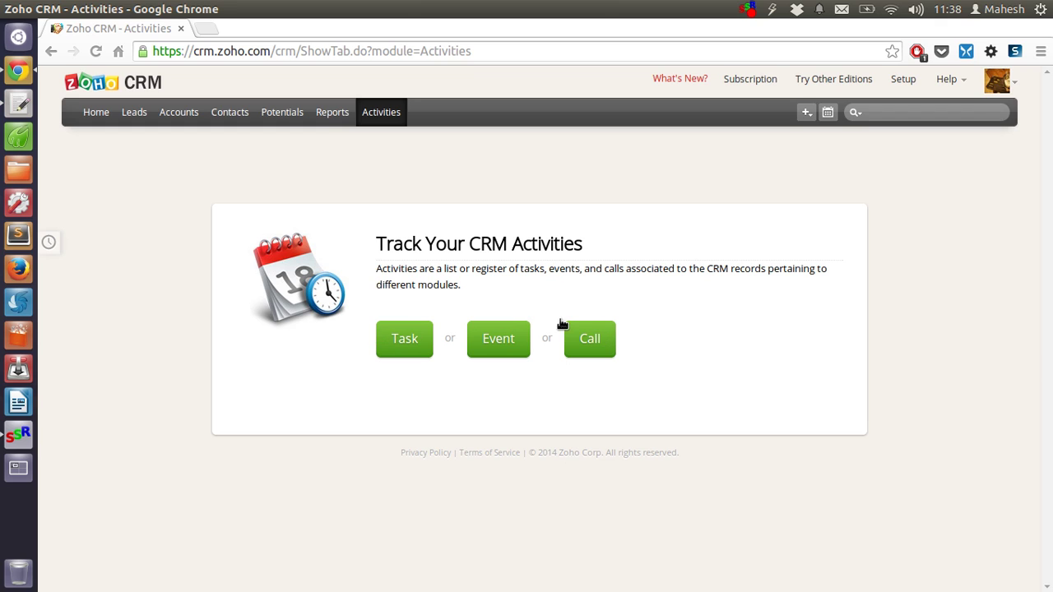
{"action": "left_click", "coordinate": [406, 342]}
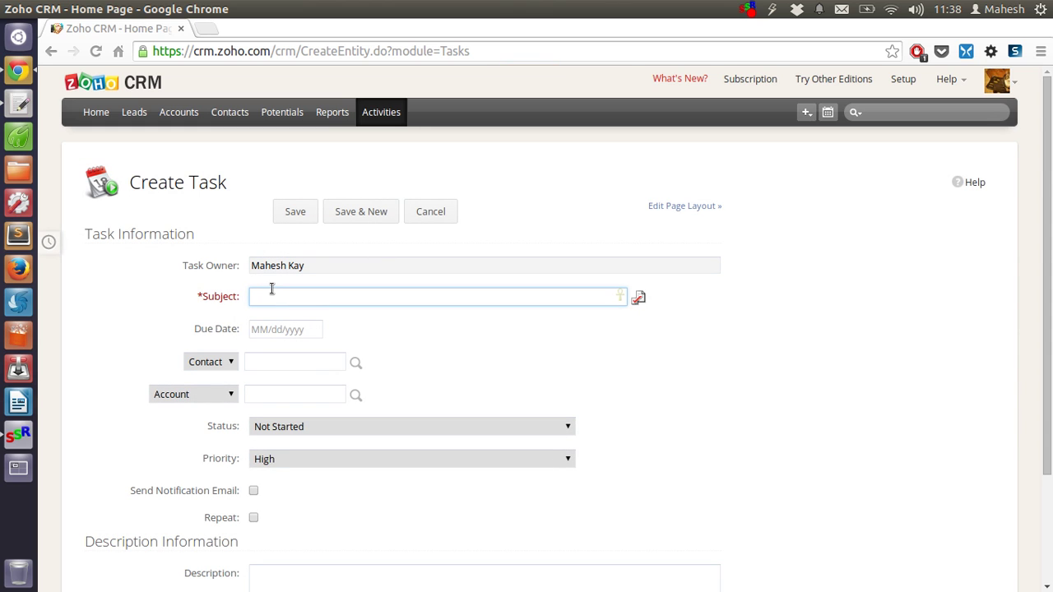
{"action": "type", "text": "Cal"}
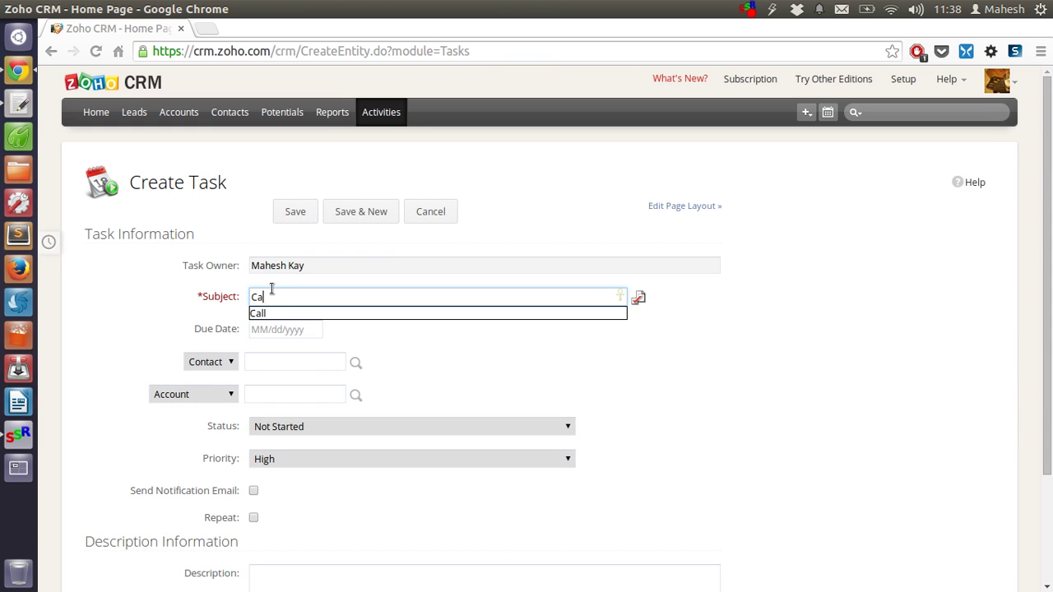
{"action": "type", "text": "l for the m"}
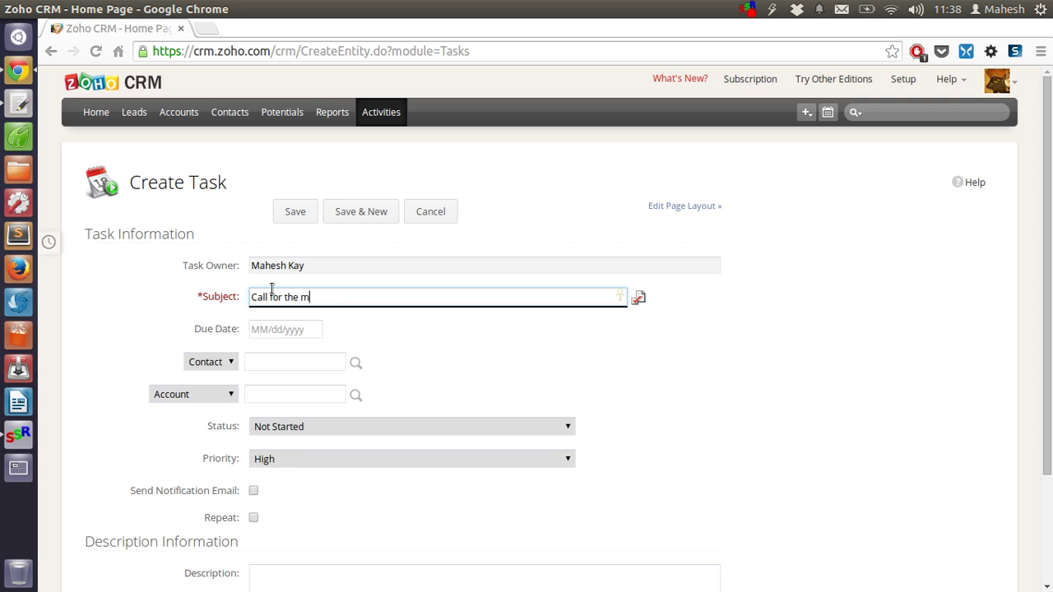
{"action": "type", "text": "eet"}
{"action": "scroll", "coordinate": [461, 306], "scroll_direction": "down", "scroll_amount": 1}
{"action": "left_click", "coordinate": [479, 292]}
Link the task to the existing contact through the contact lookup and save the task
{"action": "scroll", "coordinate": [461, 292], "scroll_direction": "down", "scroll_amount": 2}
{"action": "left_click", "coordinate": [226, 241]}
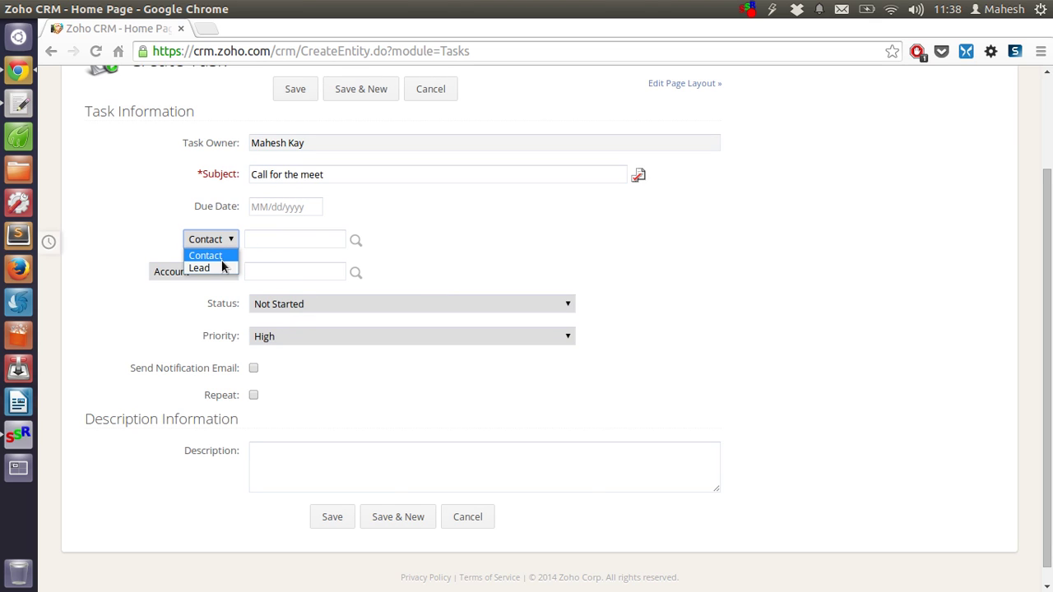
{"action": "left_click", "coordinate": [223, 258]}
{"action": "left_click", "coordinate": [270, 243]}
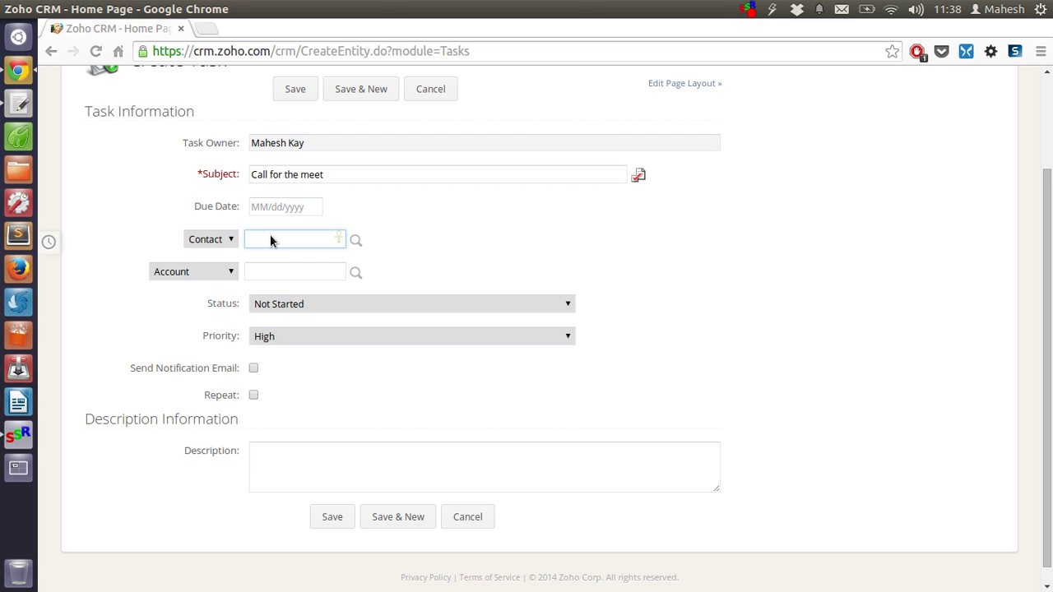
{"action": "left_click", "coordinate": [354, 241]}
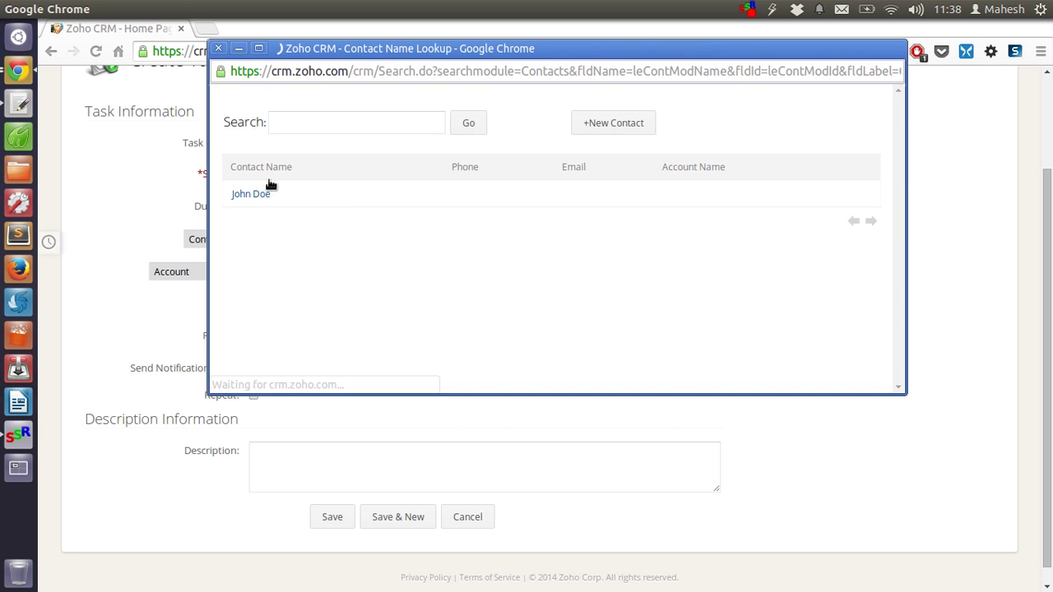
{"action": "left_click", "coordinate": [256, 195]}
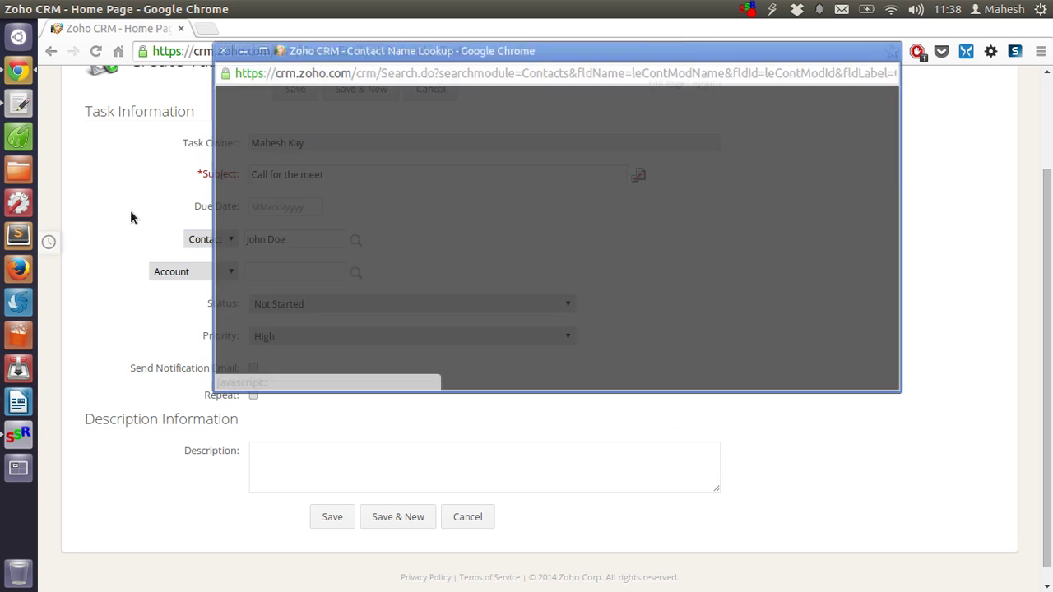
{"action": "left_click", "coordinate": [341, 517]}
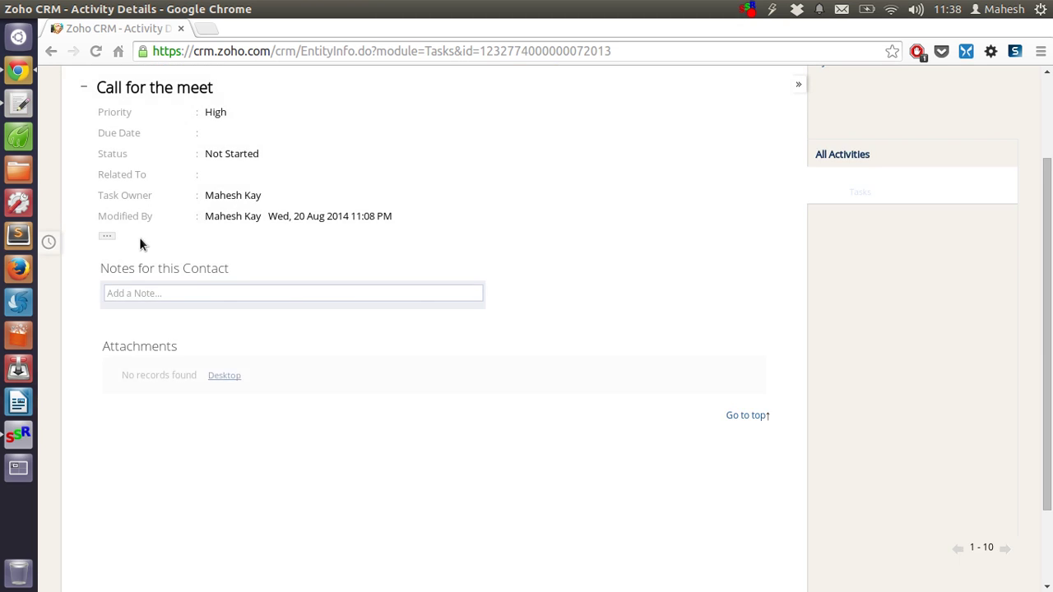
Review the saved task's details, the activities list, and the home page's getting-started, administrator setup and personalization options
{"action": "scroll", "coordinate": [288, 231], "scroll_direction": "up", "scroll_amount": 3}
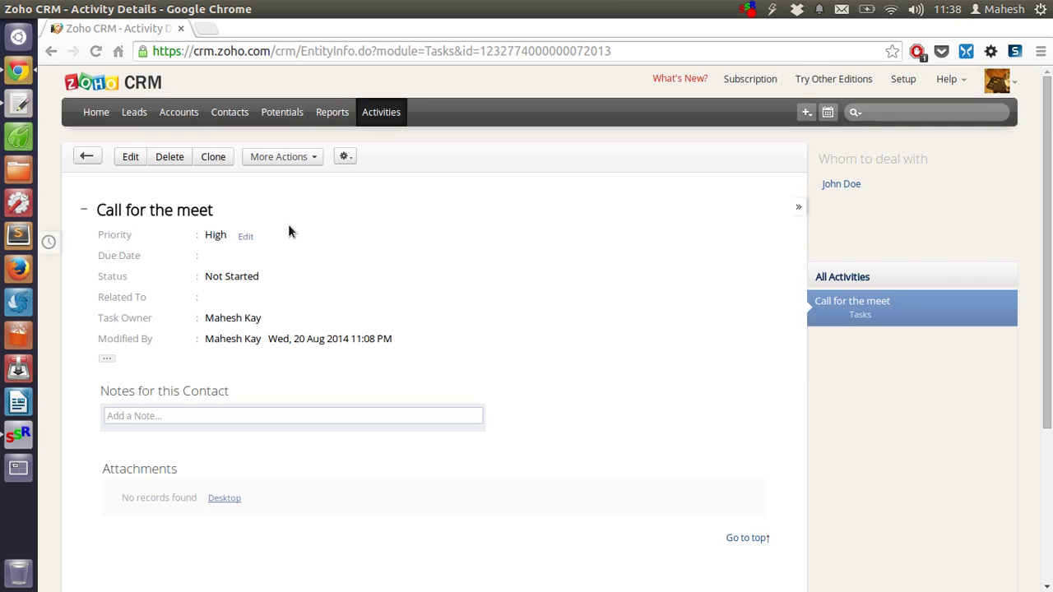
{"action": "left_click", "coordinate": [387, 112]}
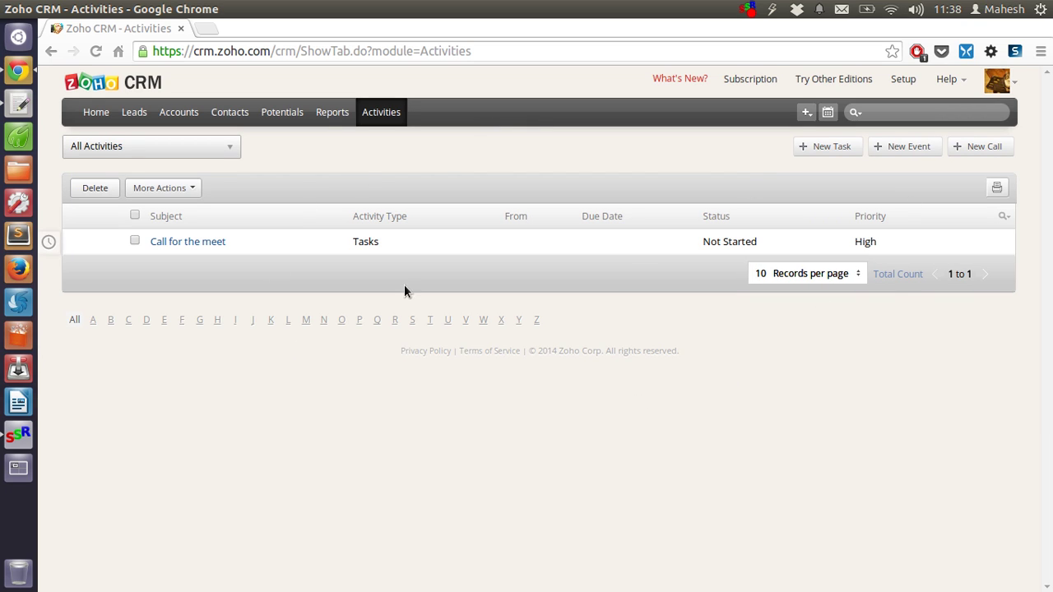
{"action": "left_click", "coordinate": [96, 112]}
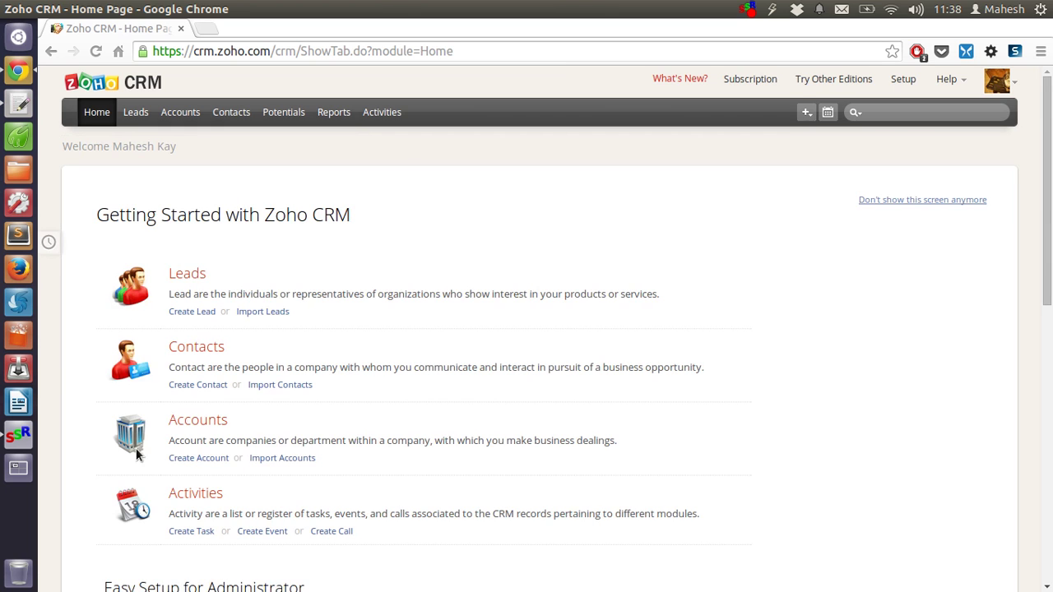
{"action": "scroll", "coordinate": [708, 241], "scroll_direction": "down", "scroll_amount": 5}
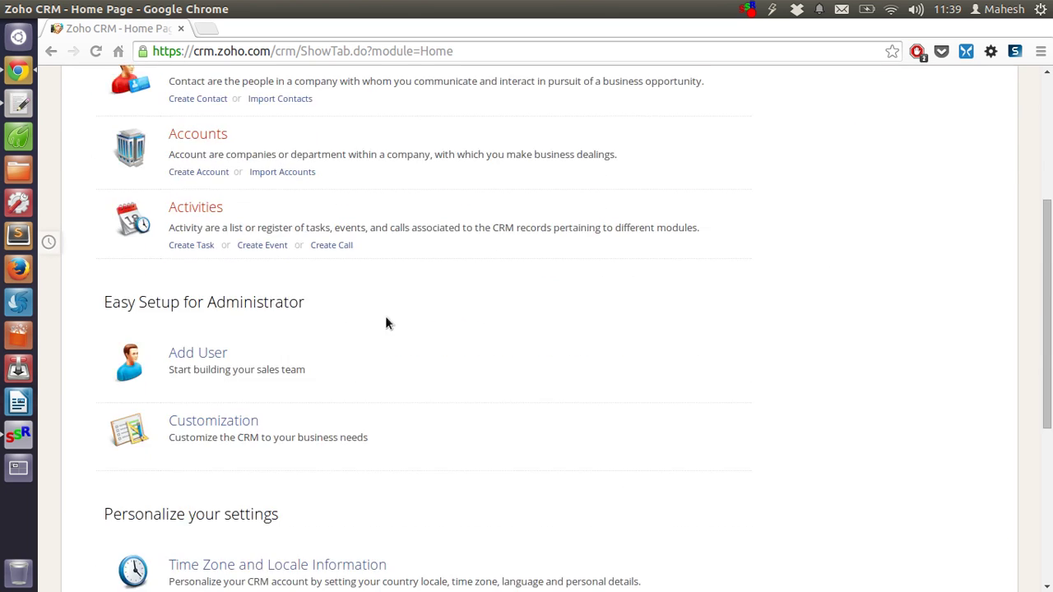
{"action": "scroll", "coordinate": [261, 240], "scroll_direction": "down", "scroll_amount": 5}
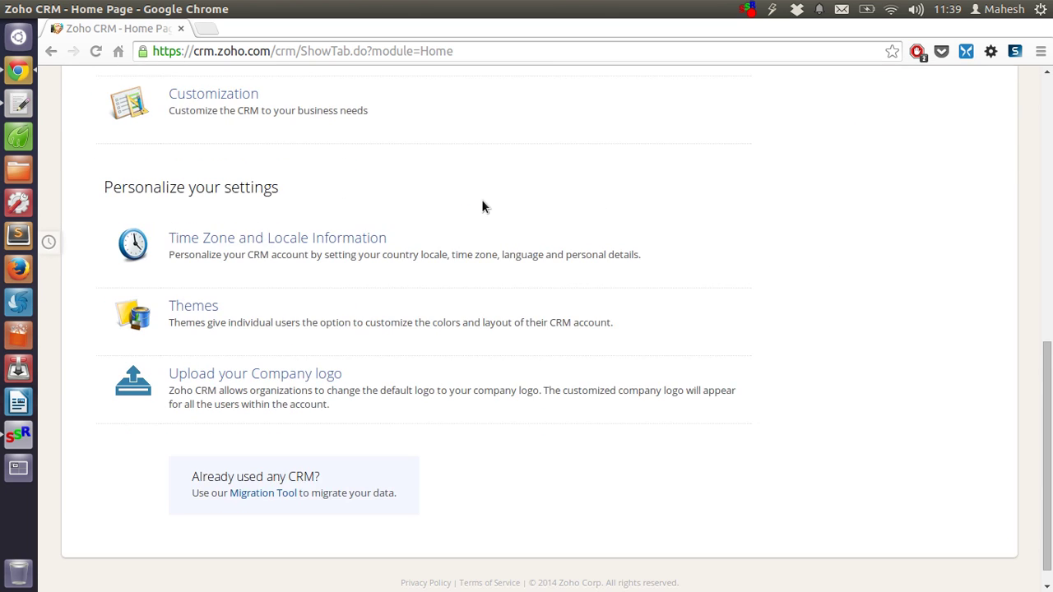
{"action": "scroll", "coordinate": [484, 201], "scroll_direction": "up", "scroll_amount": 10}
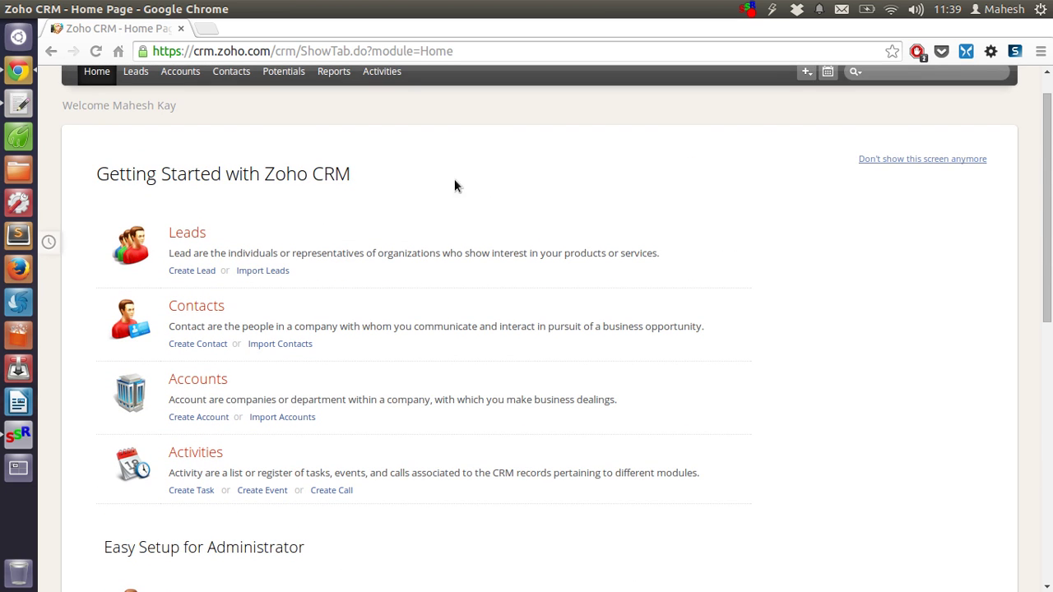
{"action": "scroll", "coordinate": [510, 186], "scroll_direction": "up", "scroll_amount": 1}
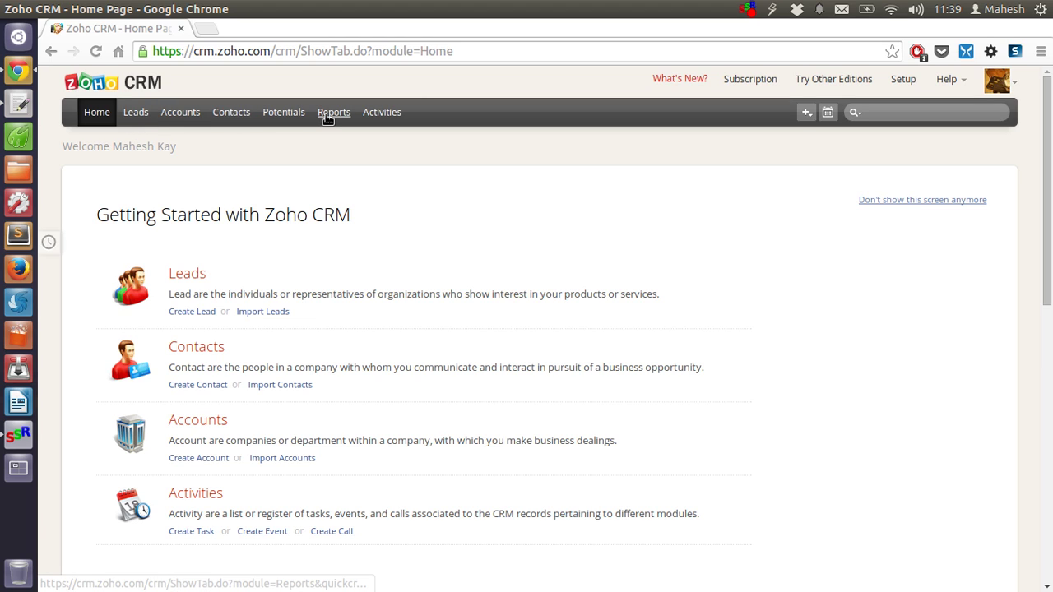
Try to send mail to the lead in the All Open Leads list, and clear the lead's selection
{"action": "left_click", "coordinate": [135, 112]}
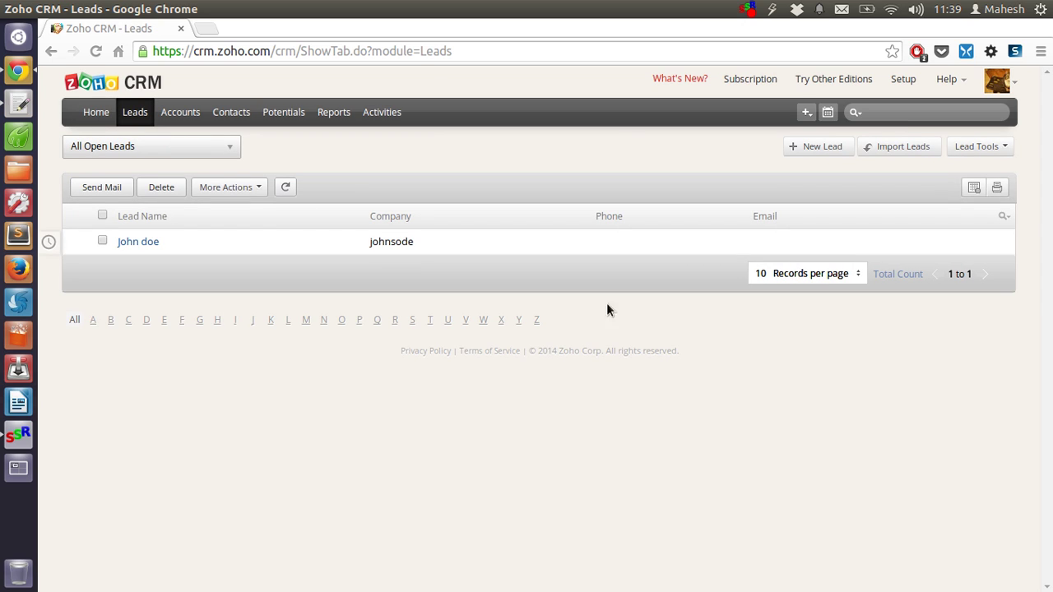
{"action": "left_click", "coordinate": [101, 189]}
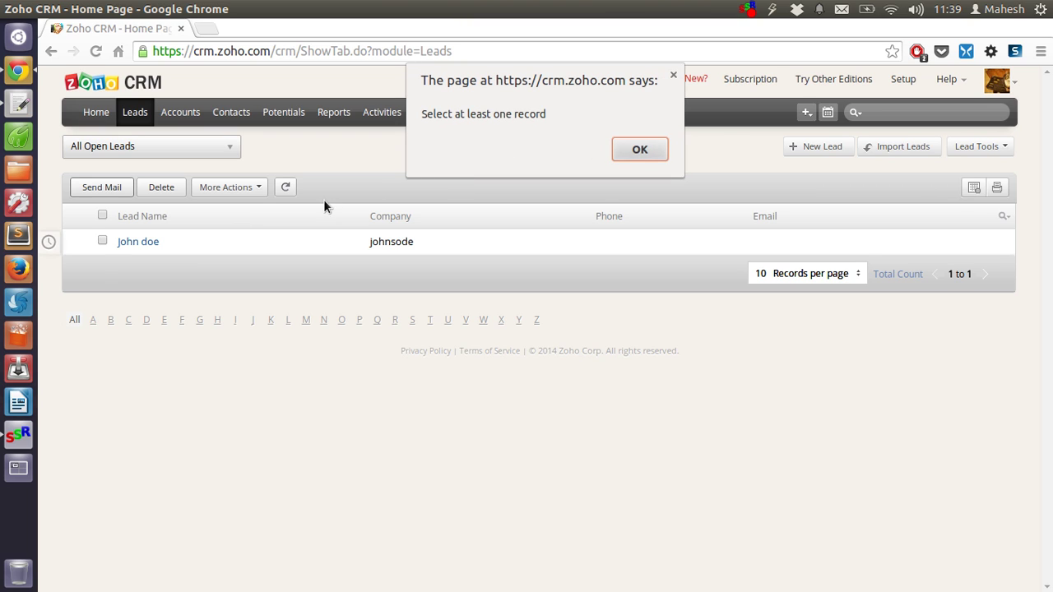
{"action": "key", "text": "Return"}
{"action": "left_click", "coordinate": [102, 240]}
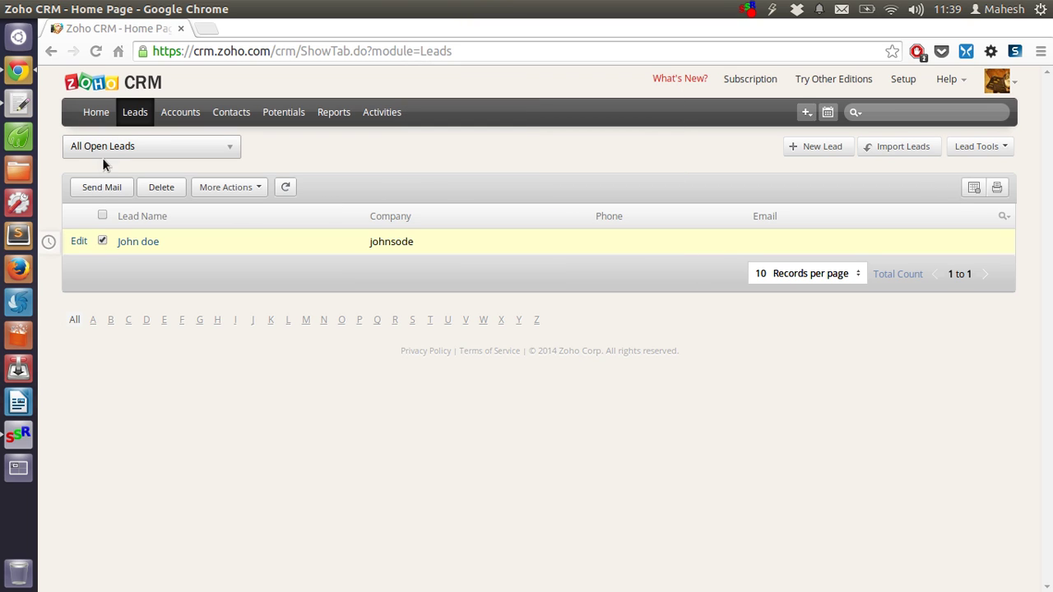
{"action": "left_click", "coordinate": [102, 188]}
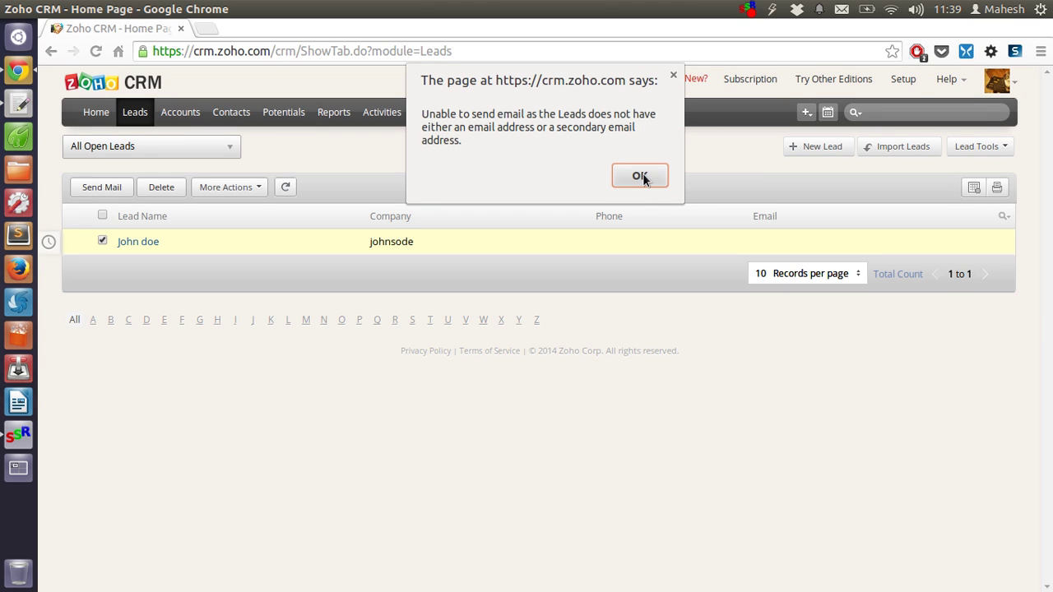
{"action": "left_click", "coordinate": [641, 176]}
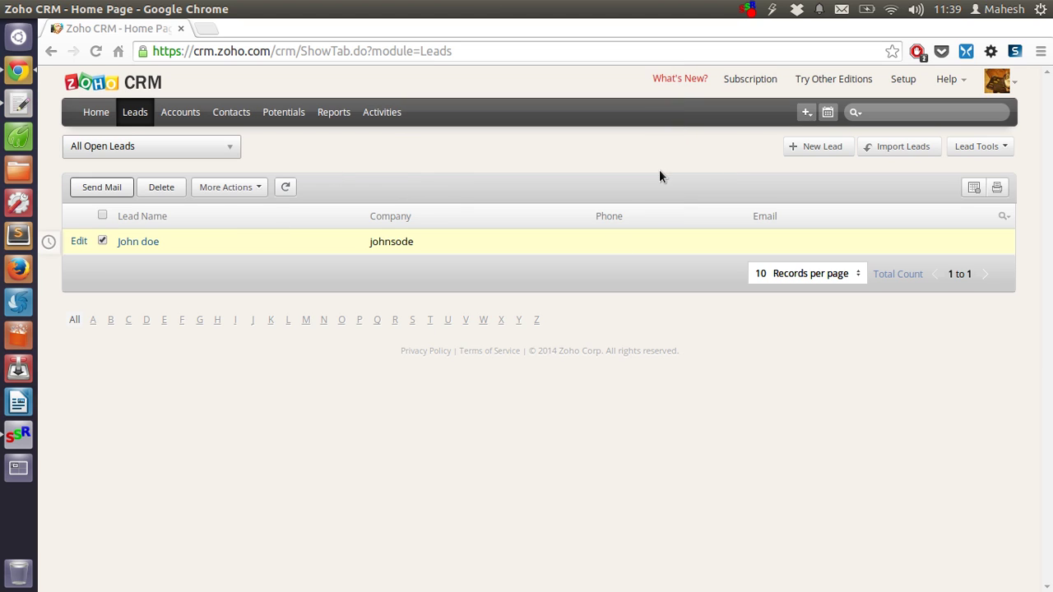
{"action": "left_click", "coordinate": [101, 240]}
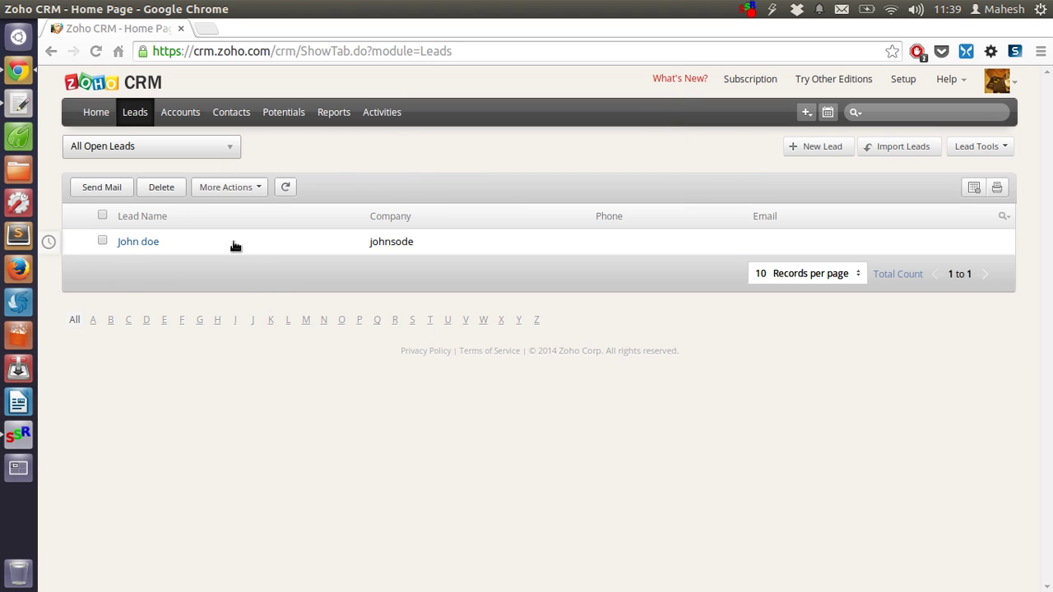
{"action": "mouse_move", "coordinate": [459, 241]}
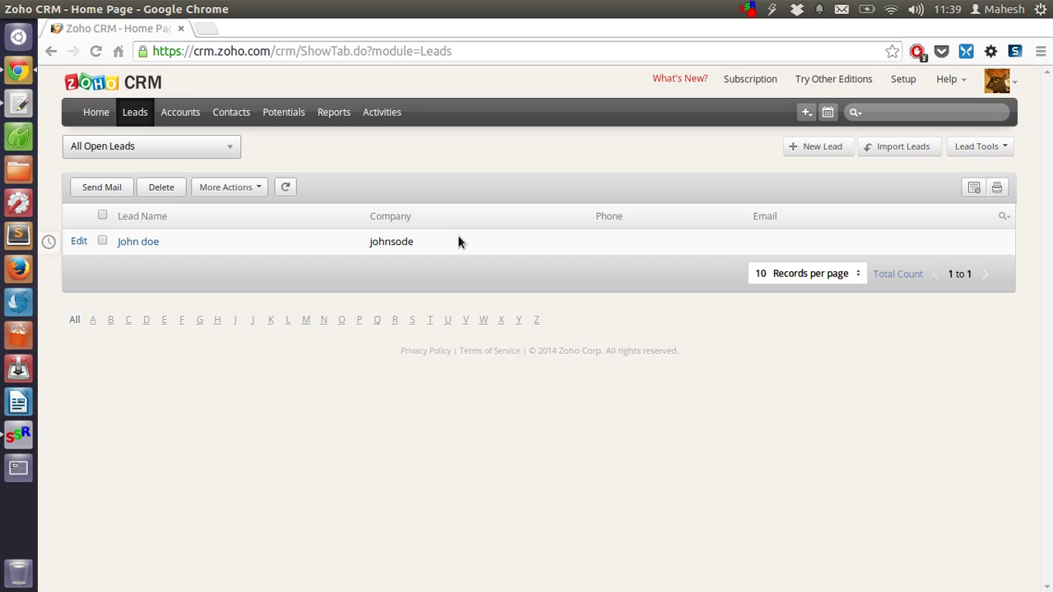